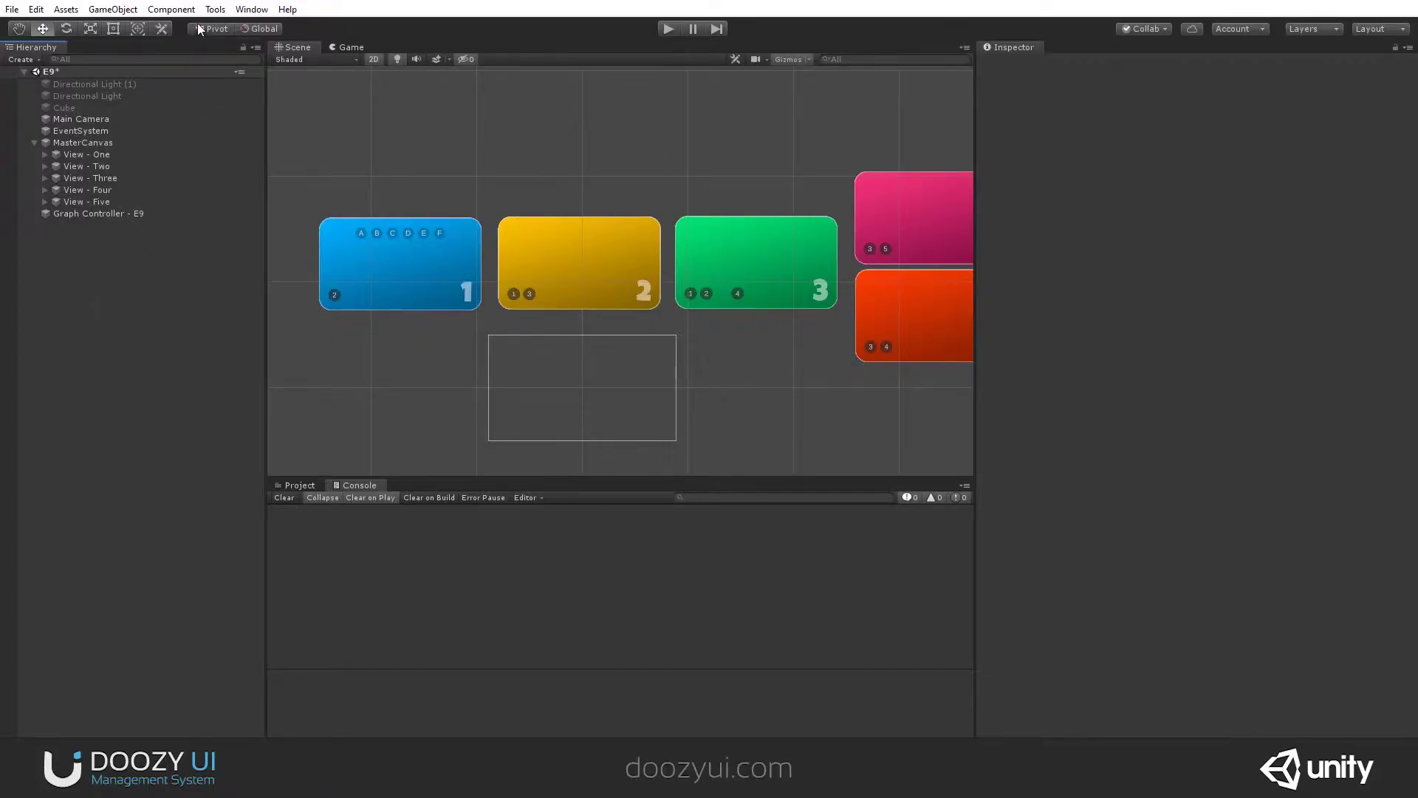
# - Open the DoozyUI control panel from the Tools menu
pyautogui.click(215, 9)
pyautogui.moveTo(254, 32)
pyautogui.click(338, 27)
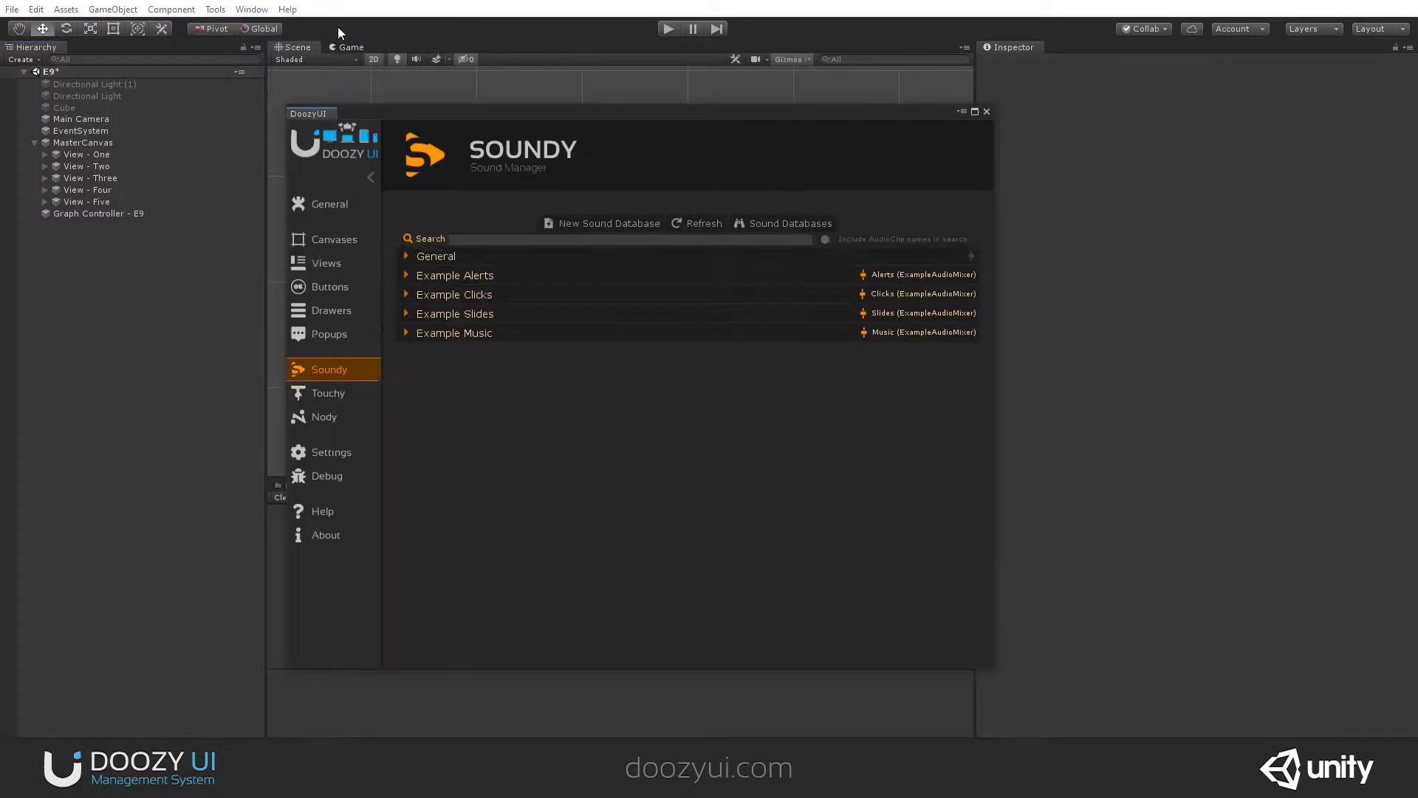
pyautogui.click(214, 12)
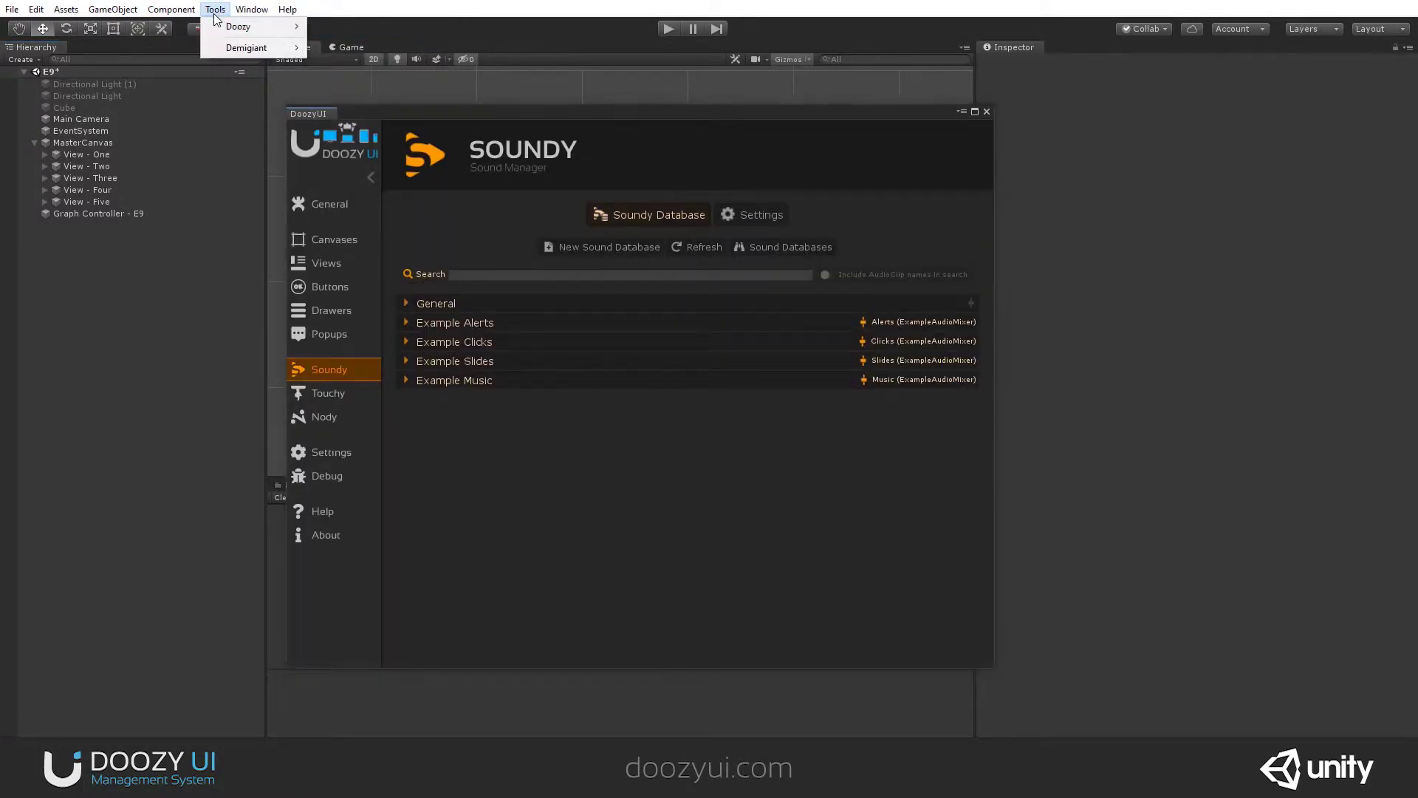
pyautogui.moveTo(243, 30)
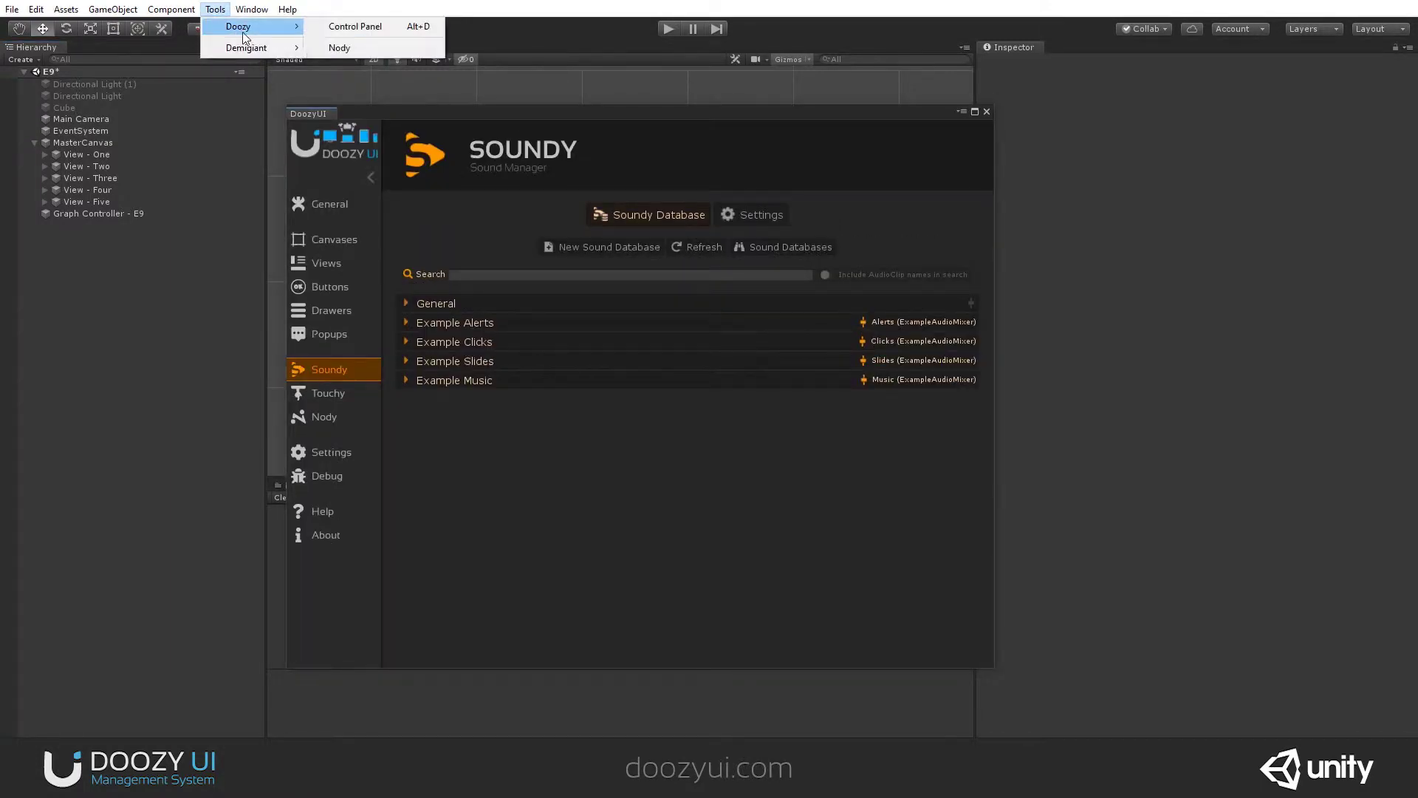
pyautogui.click(344, 29)
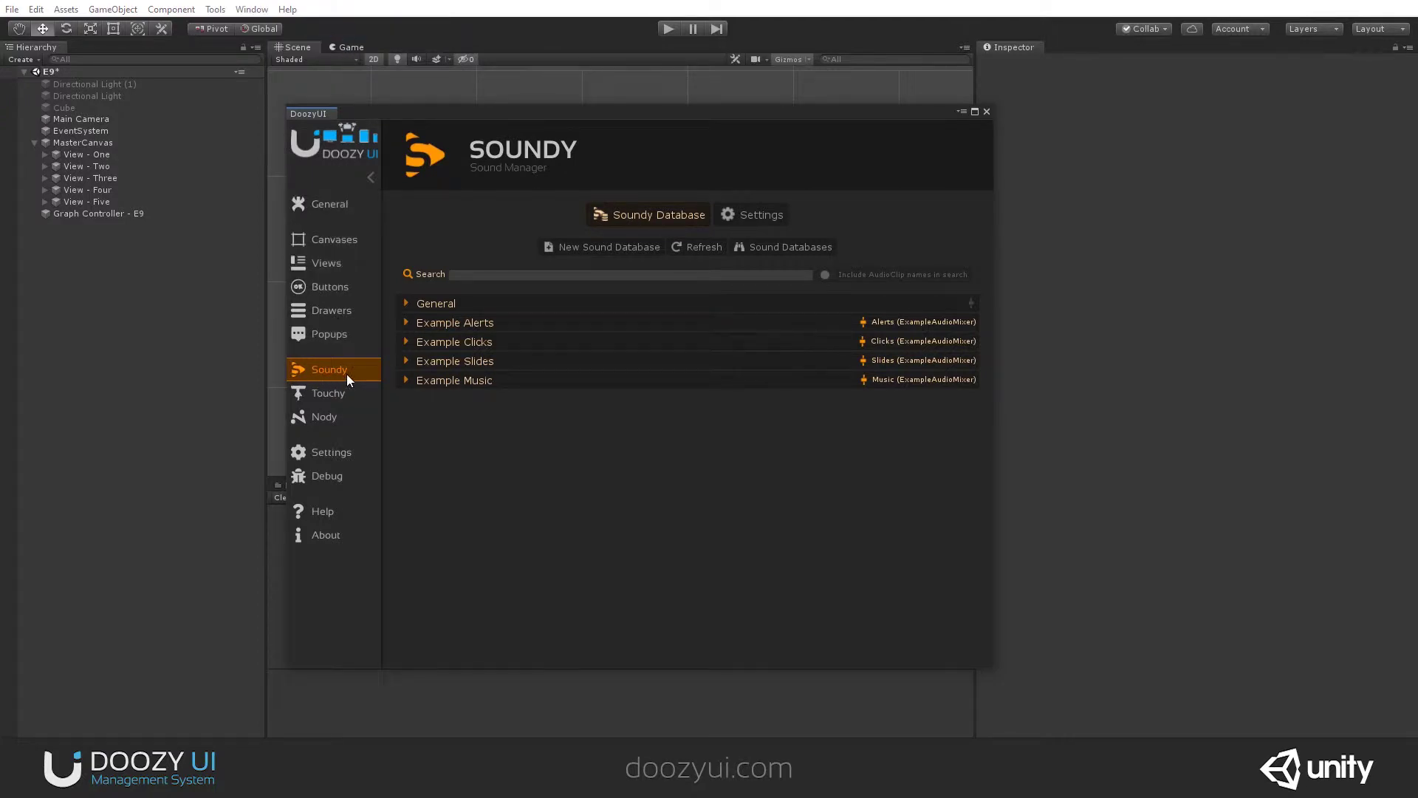
# - Preview the Exaltina and Little Ludvig tracks in the Example Music category
pyautogui.click(583, 383)
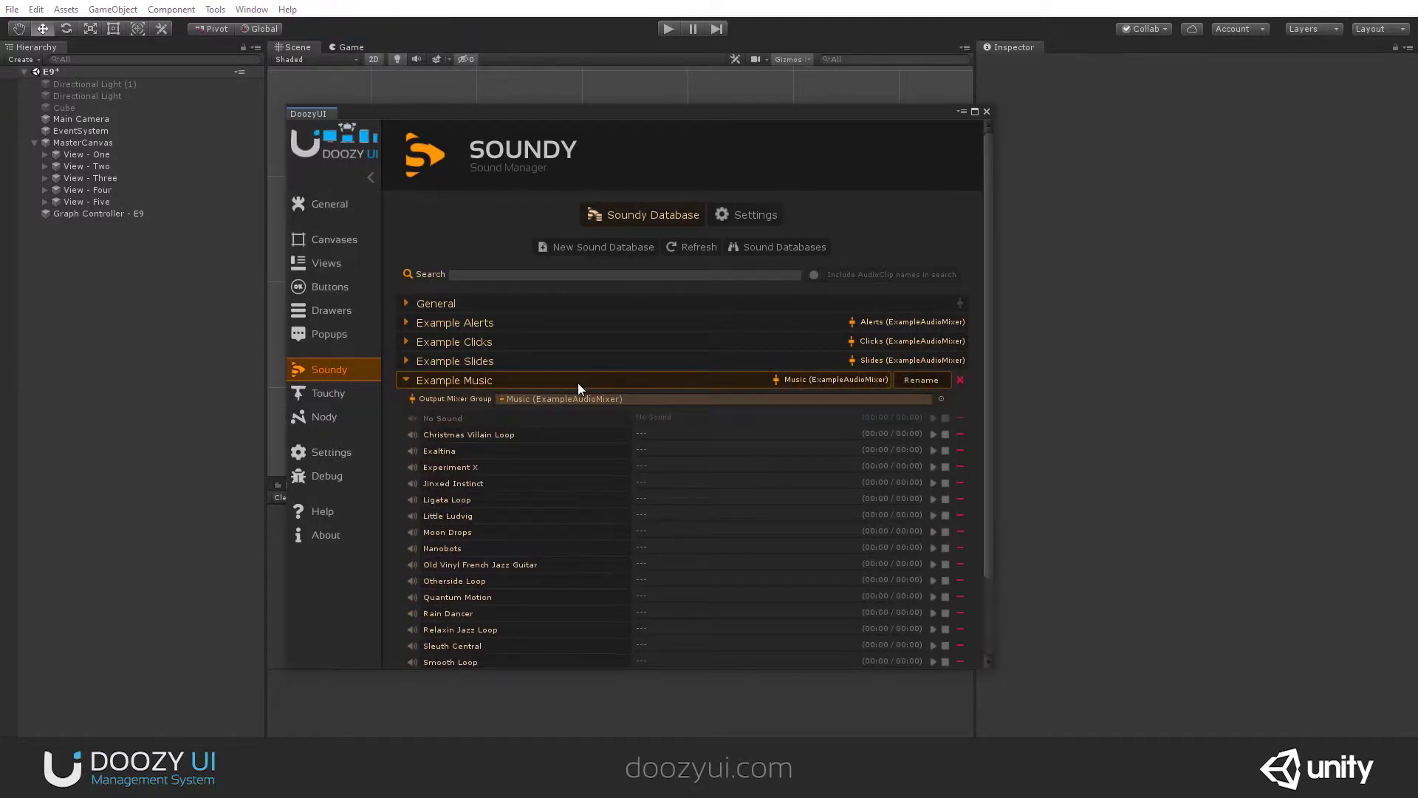
pyautogui.click(569, 361)
pyautogui.click(555, 382)
pyautogui.click(556, 384)
pyautogui.click(668, 445)
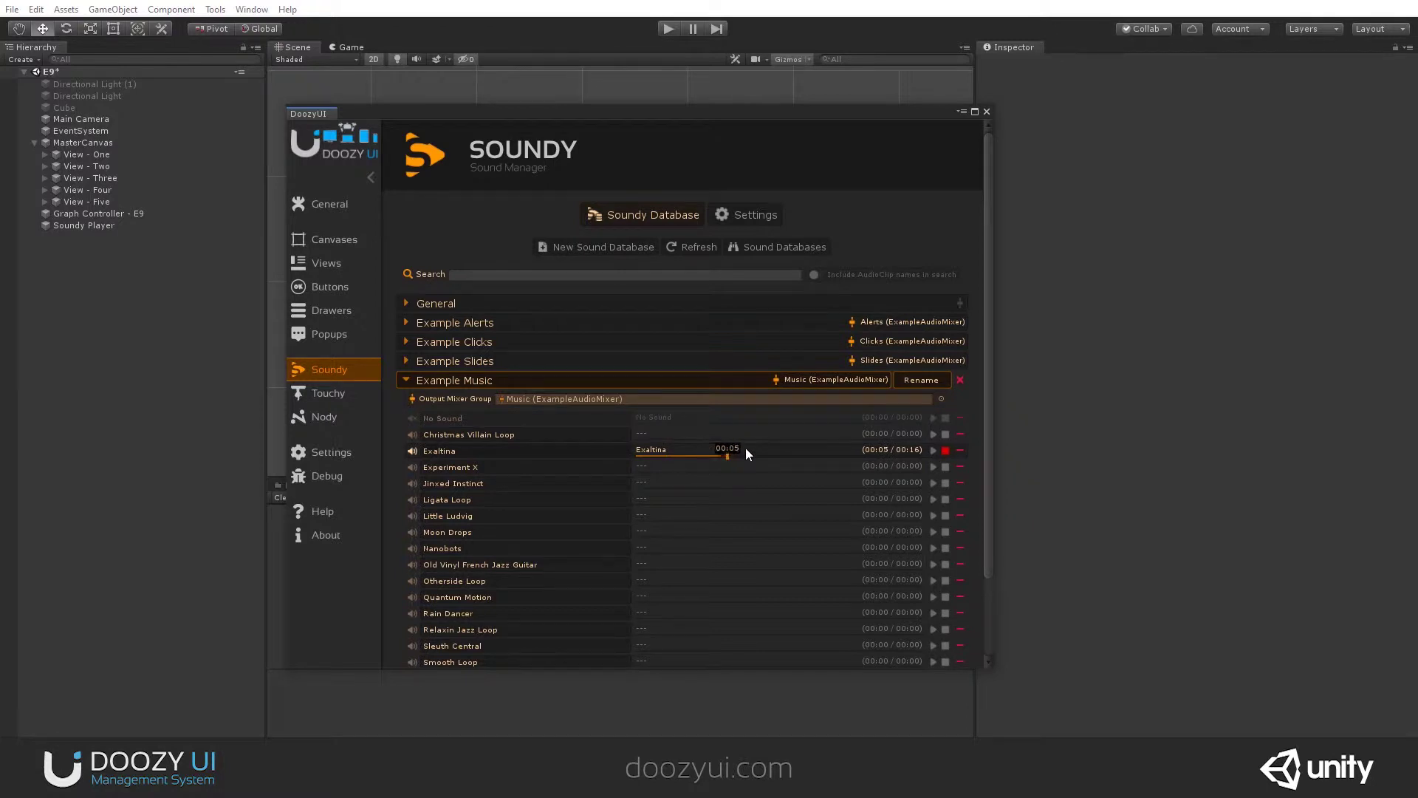
pyautogui.click(790, 454)
pyautogui.click(750, 521)
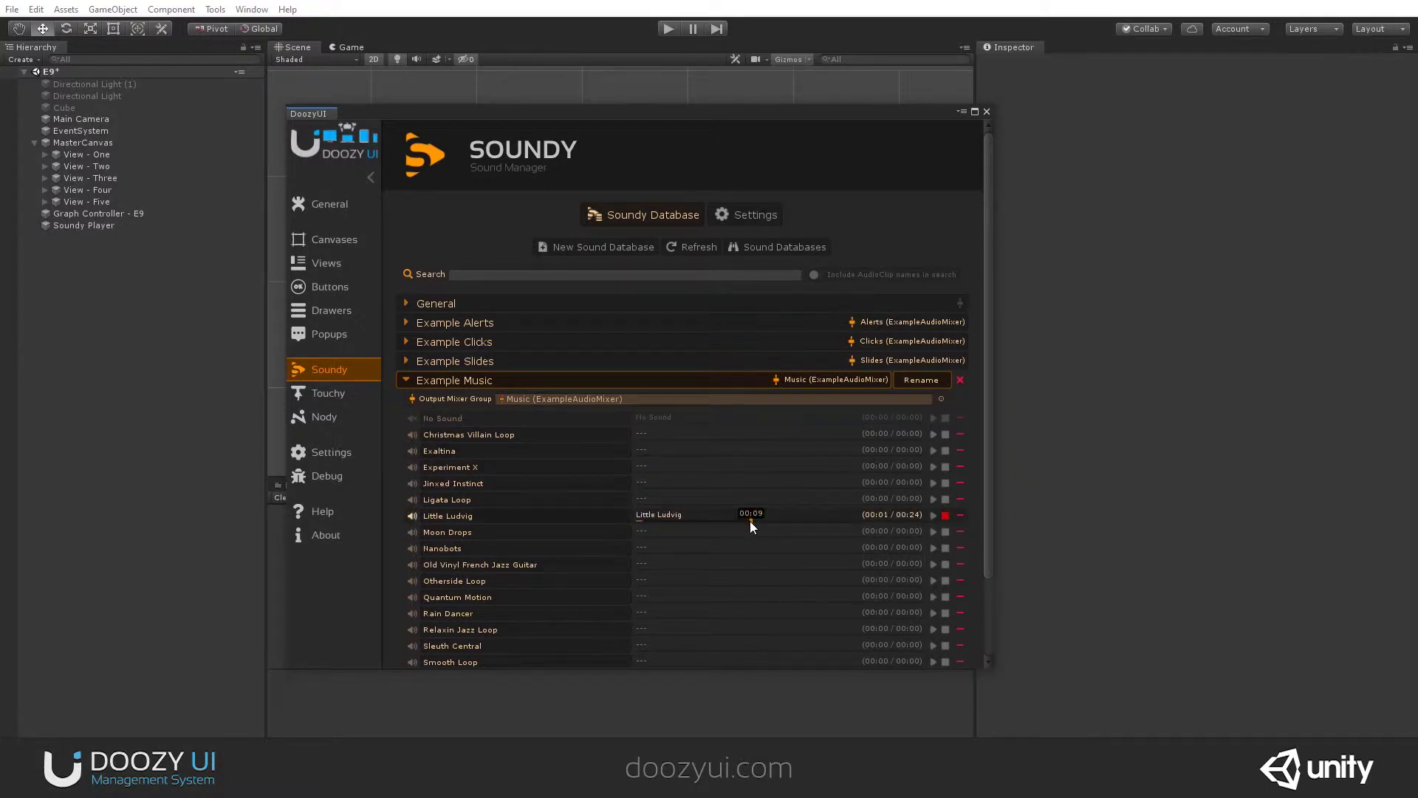
pyautogui.click(774, 522)
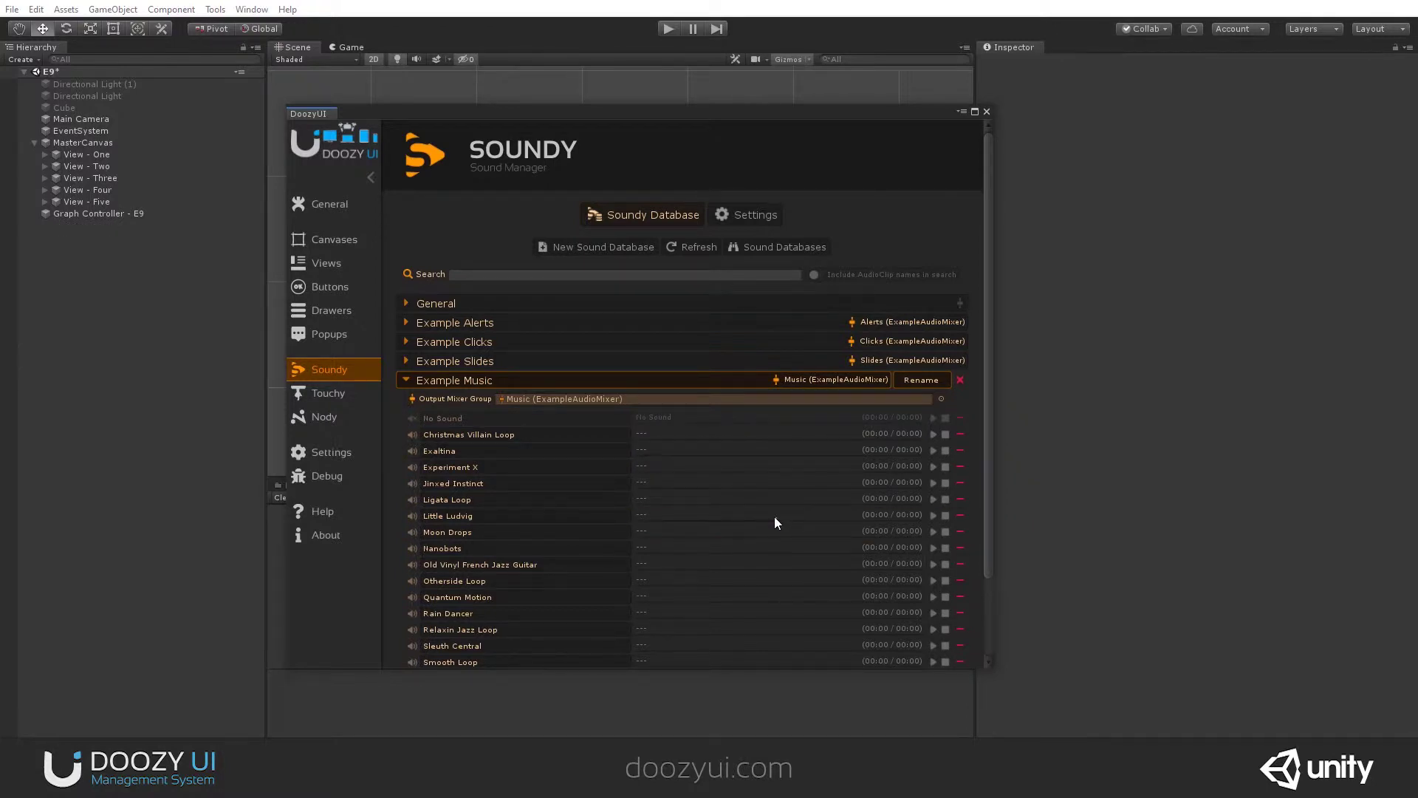
pyautogui.click(578, 379)
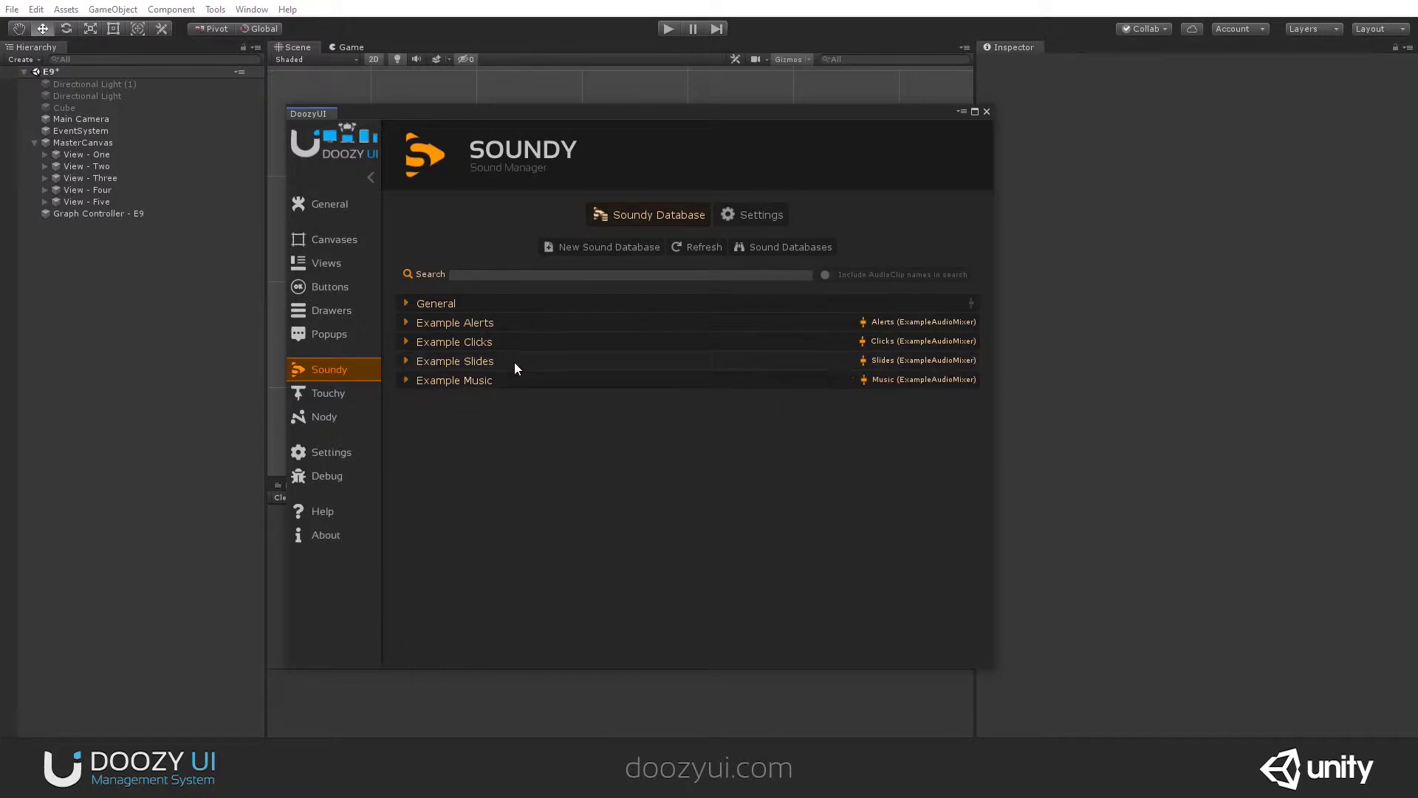
# - Preview the Cartoon Slip and Crystal Appear Whiz sounds in Example Slides
pyautogui.click(514, 362)
pyautogui.click(709, 468)
pyautogui.click(729, 511)
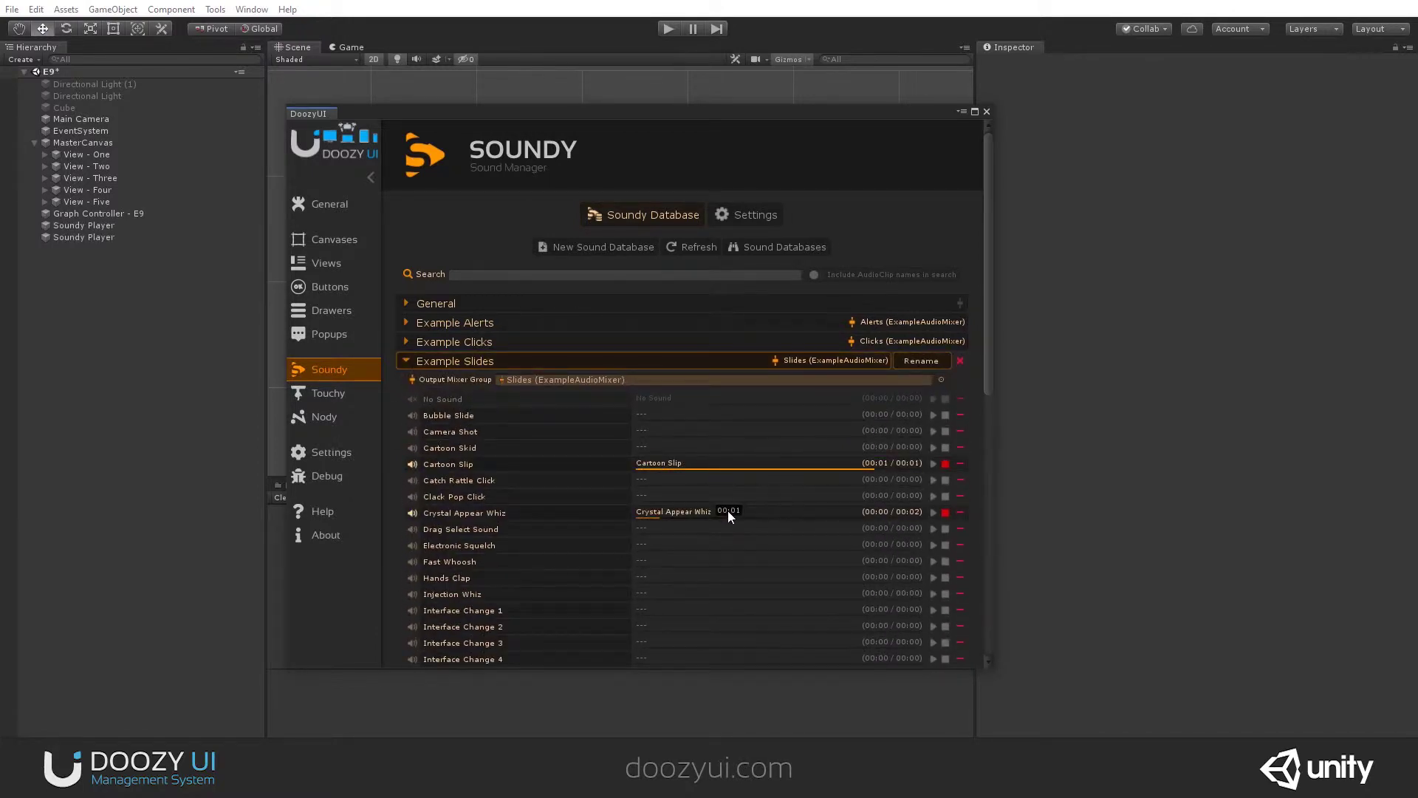
pyautogui.click(653, 361)
# - Preview the Button Tap, Mouse Clicks and Highpitched Compute 3 sounds in Example Clicks
pyautogui.click(622, 342)
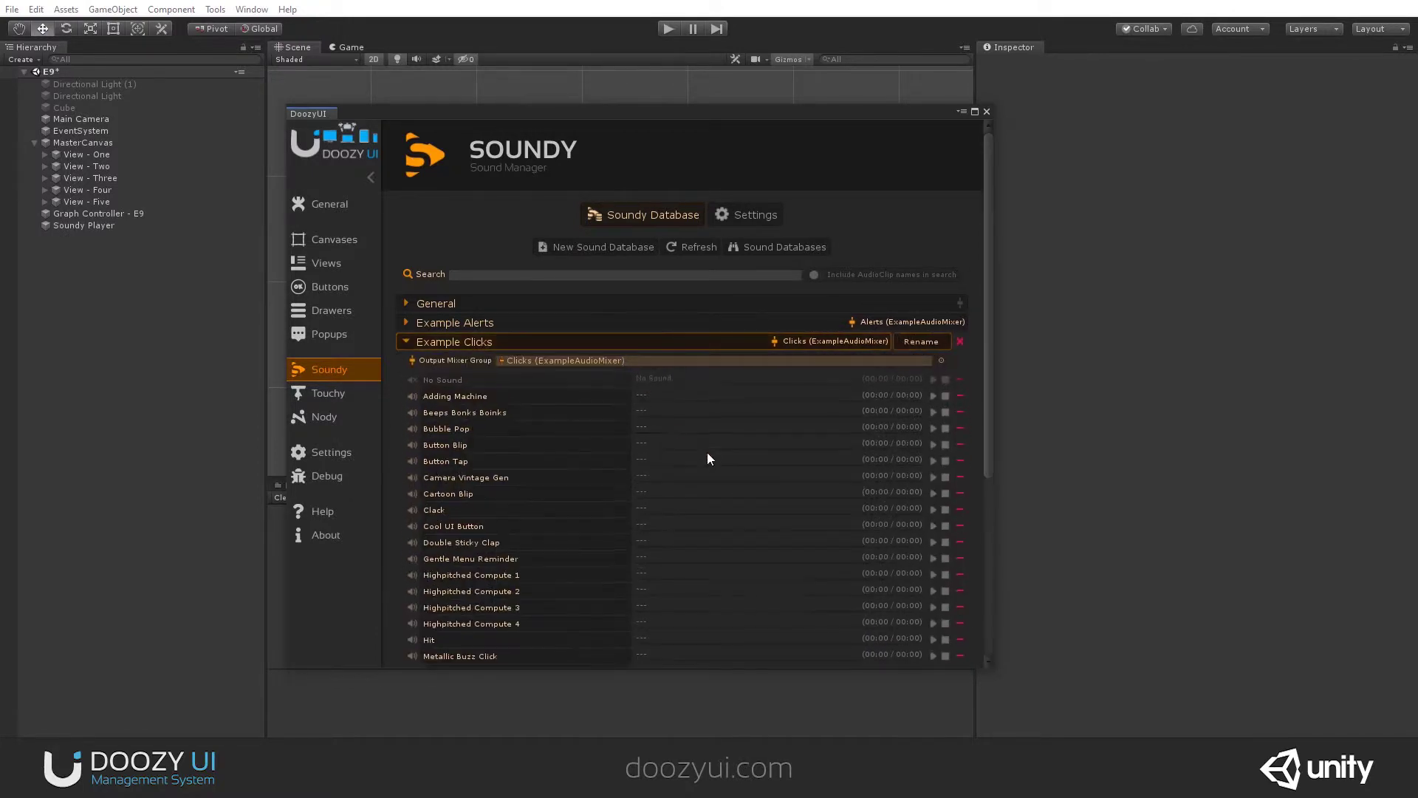
pyautogui.click(708, 460)
pyautogui.scroll(-5, 711, 522)
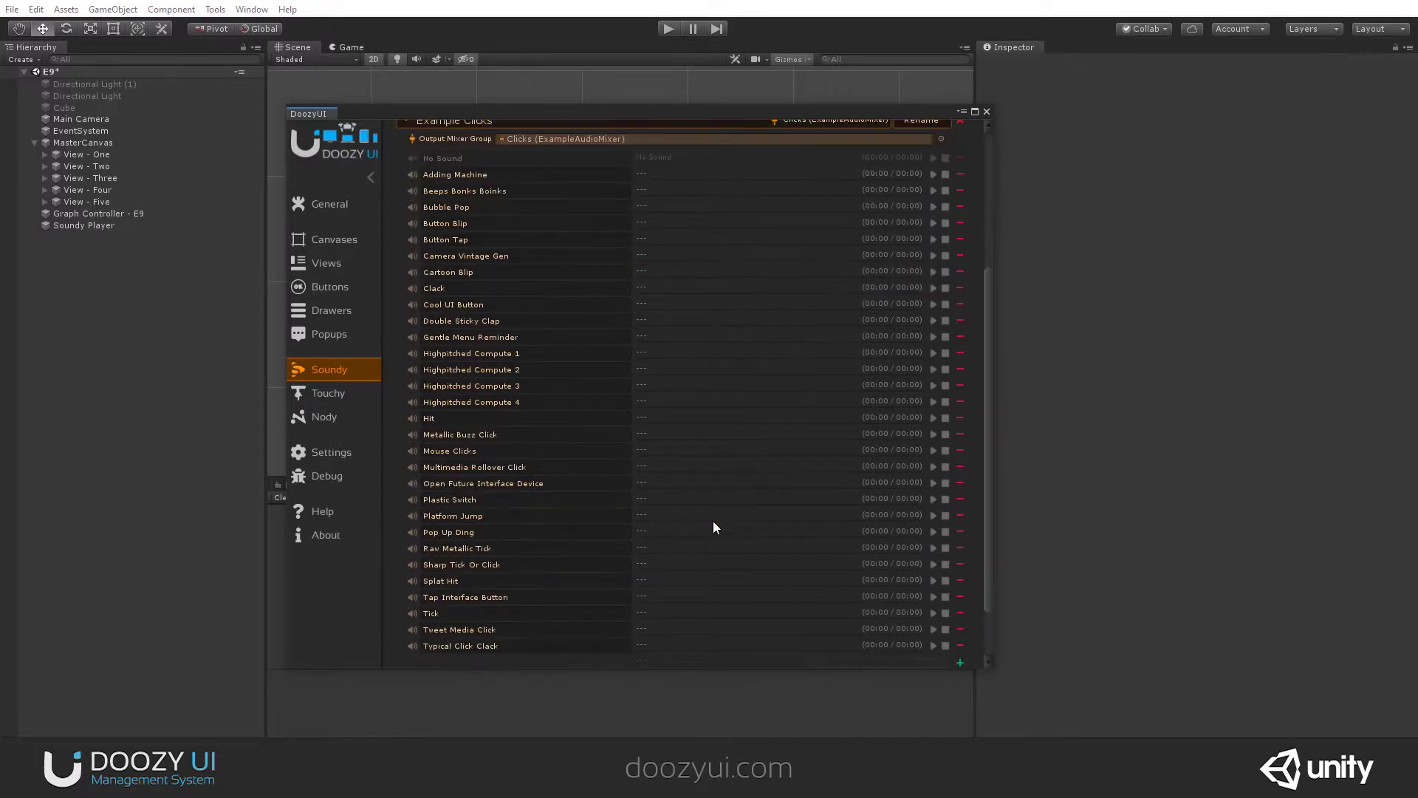
pyautogui.click(712, 451)
pyautogui.click(711, 385)
pyautogui.scroll(5, 629, 194)
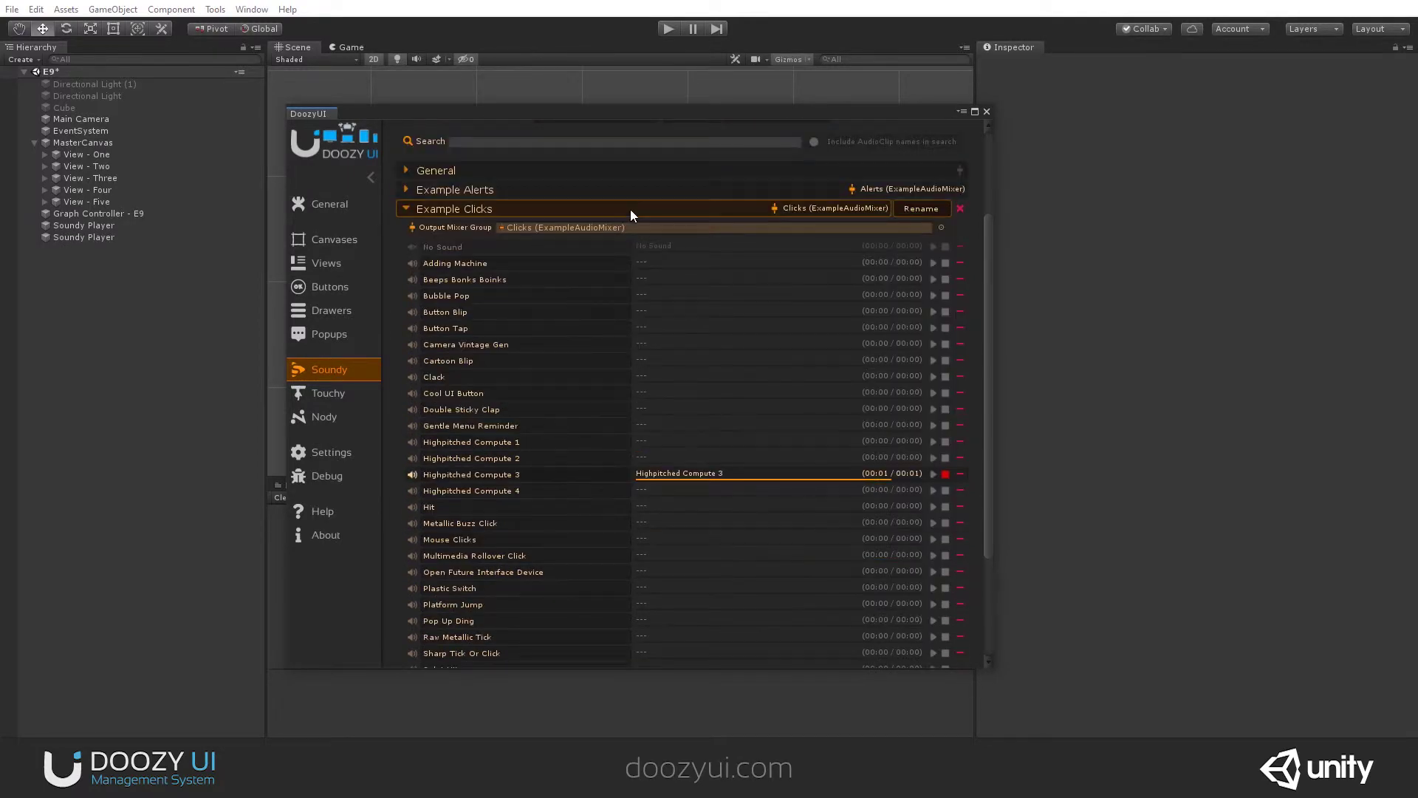
pyautogui.click(631, 211)
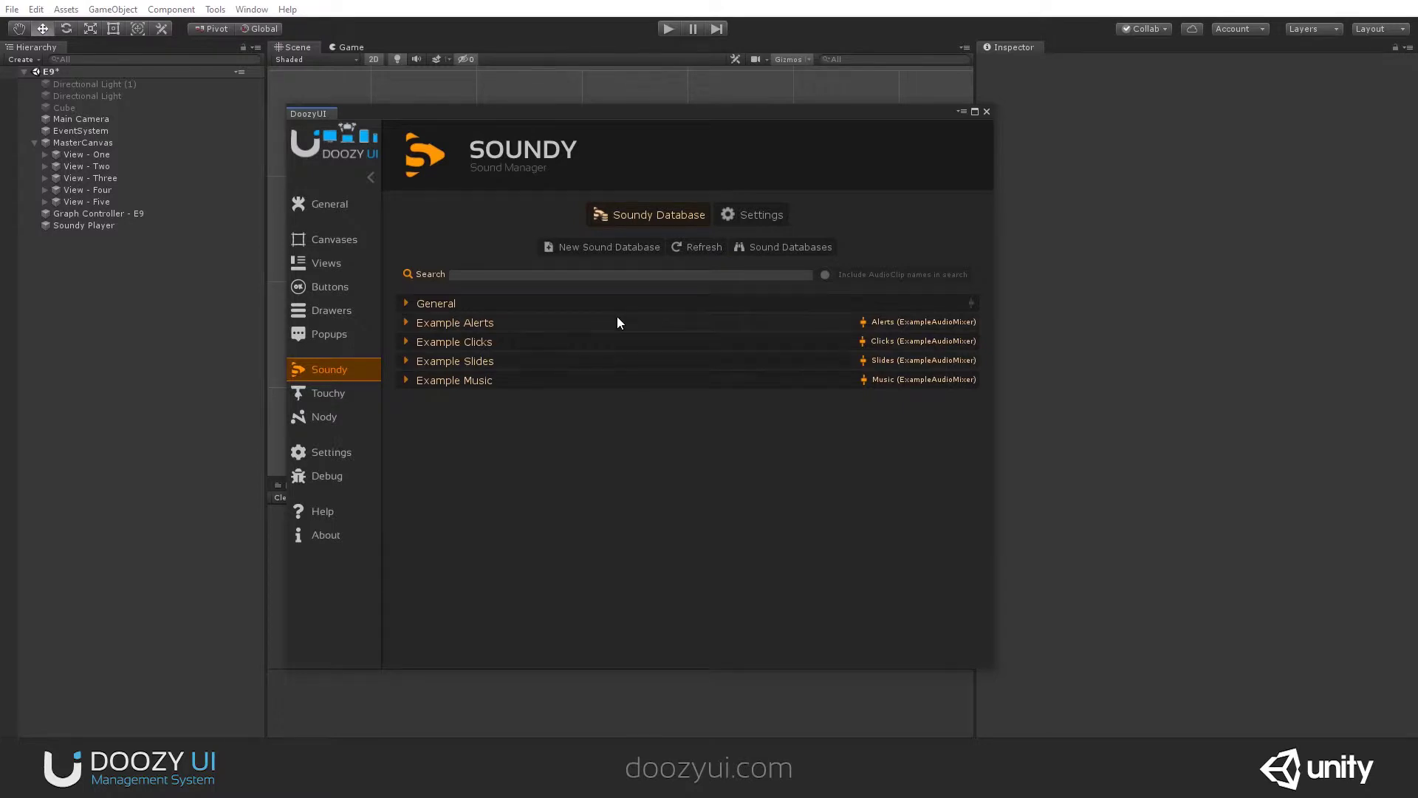
# - Check the Soundy pooling settings, close the control panel, and enter play mode
pyautogui.click(743, 215)
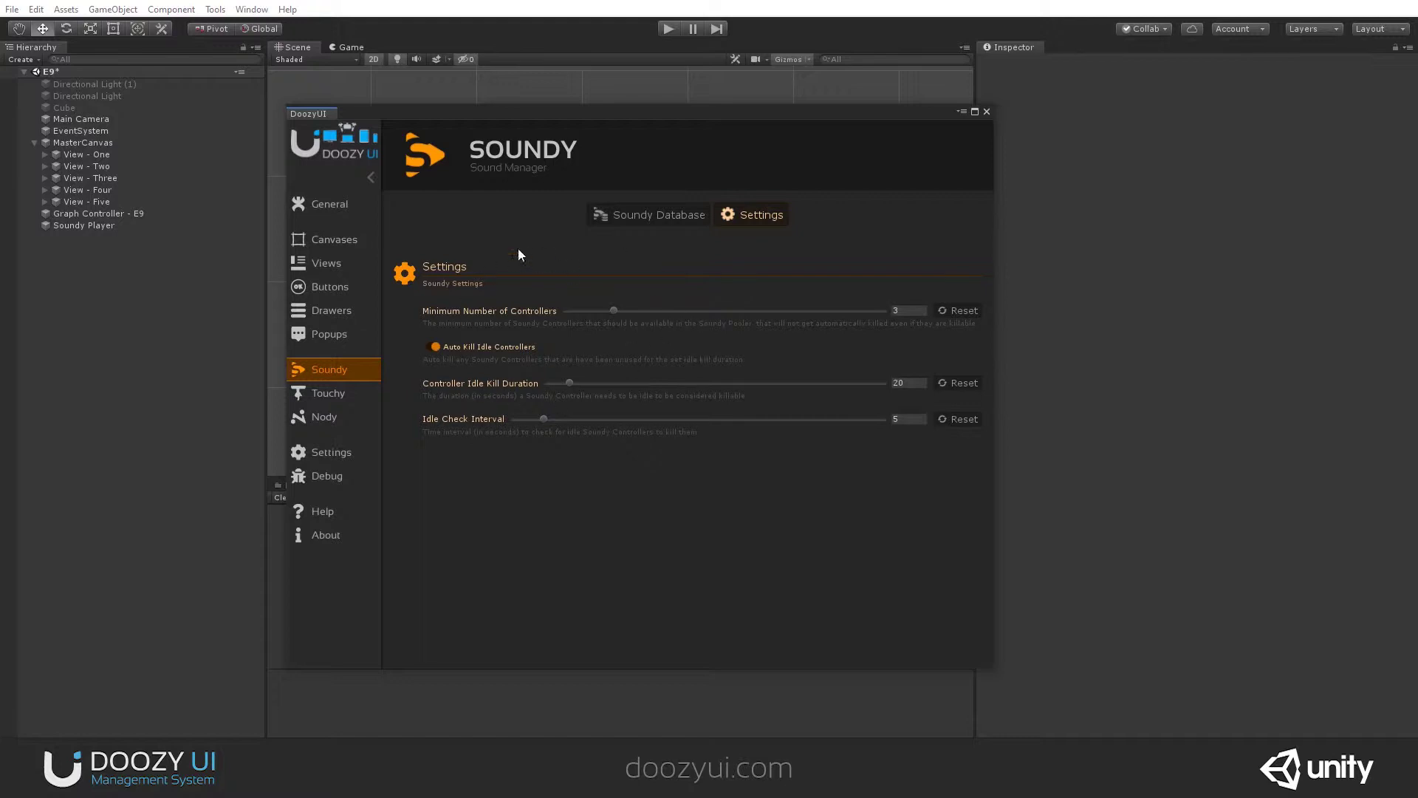
pyautogui.click(630, 213)
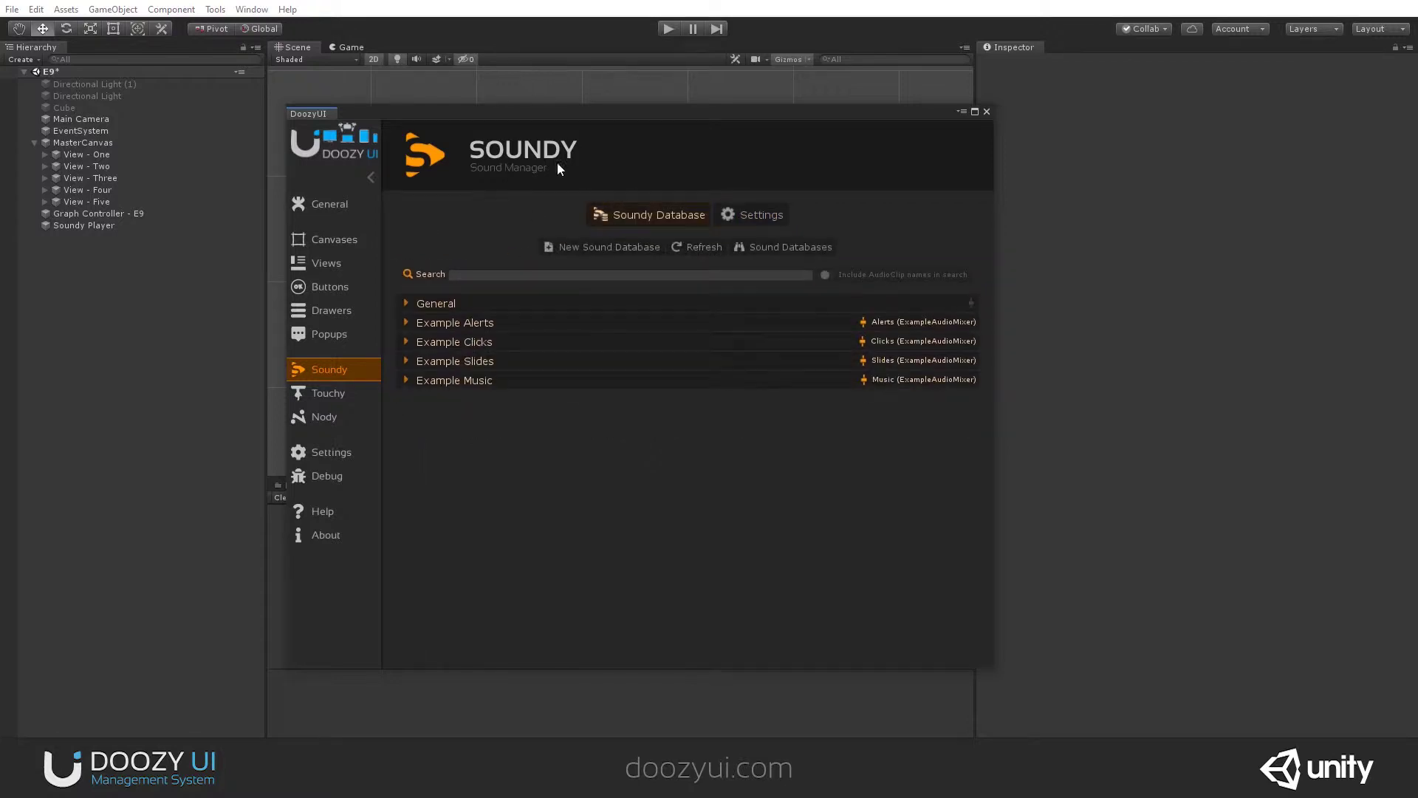
pyautogui.click(987, 112)
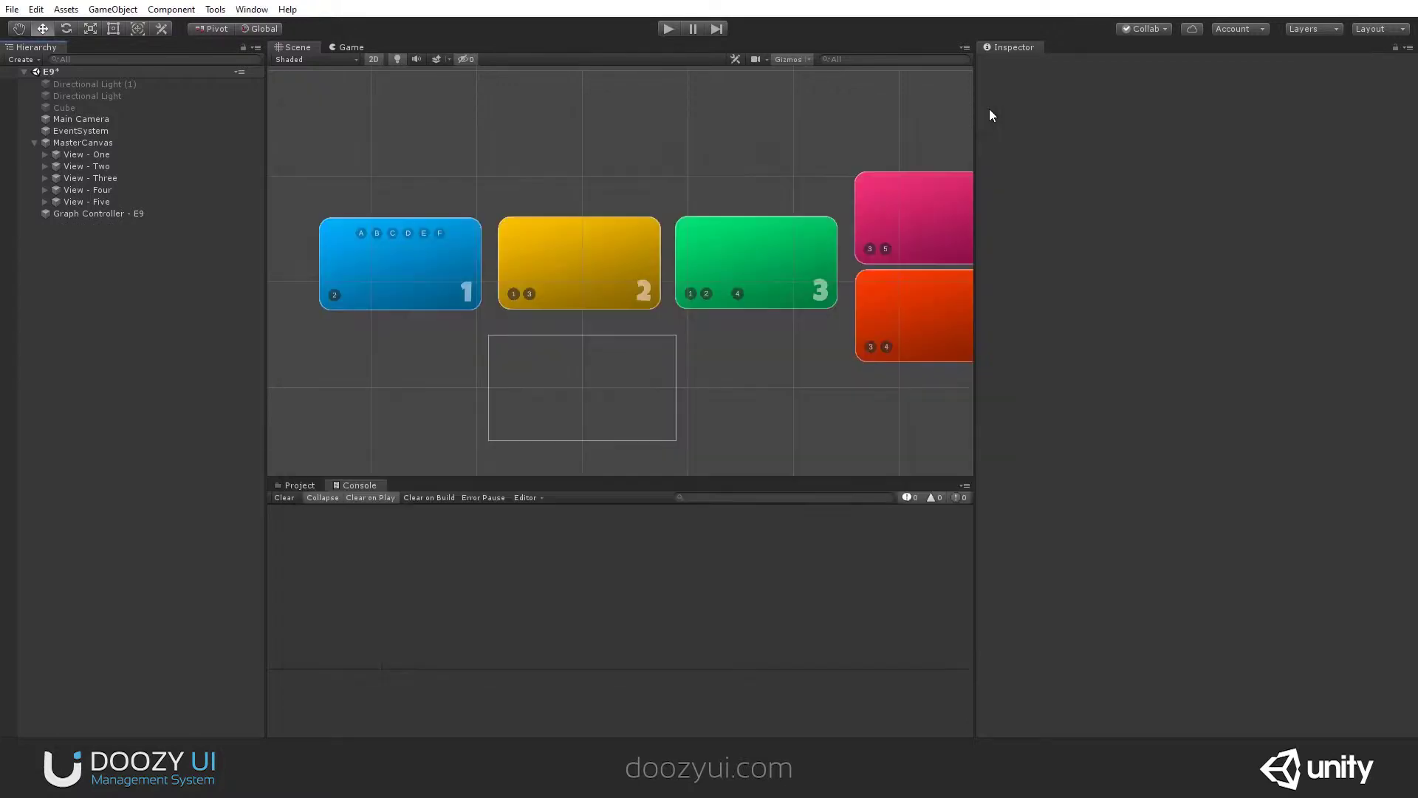
pyautogui.rightClick(101, 306)
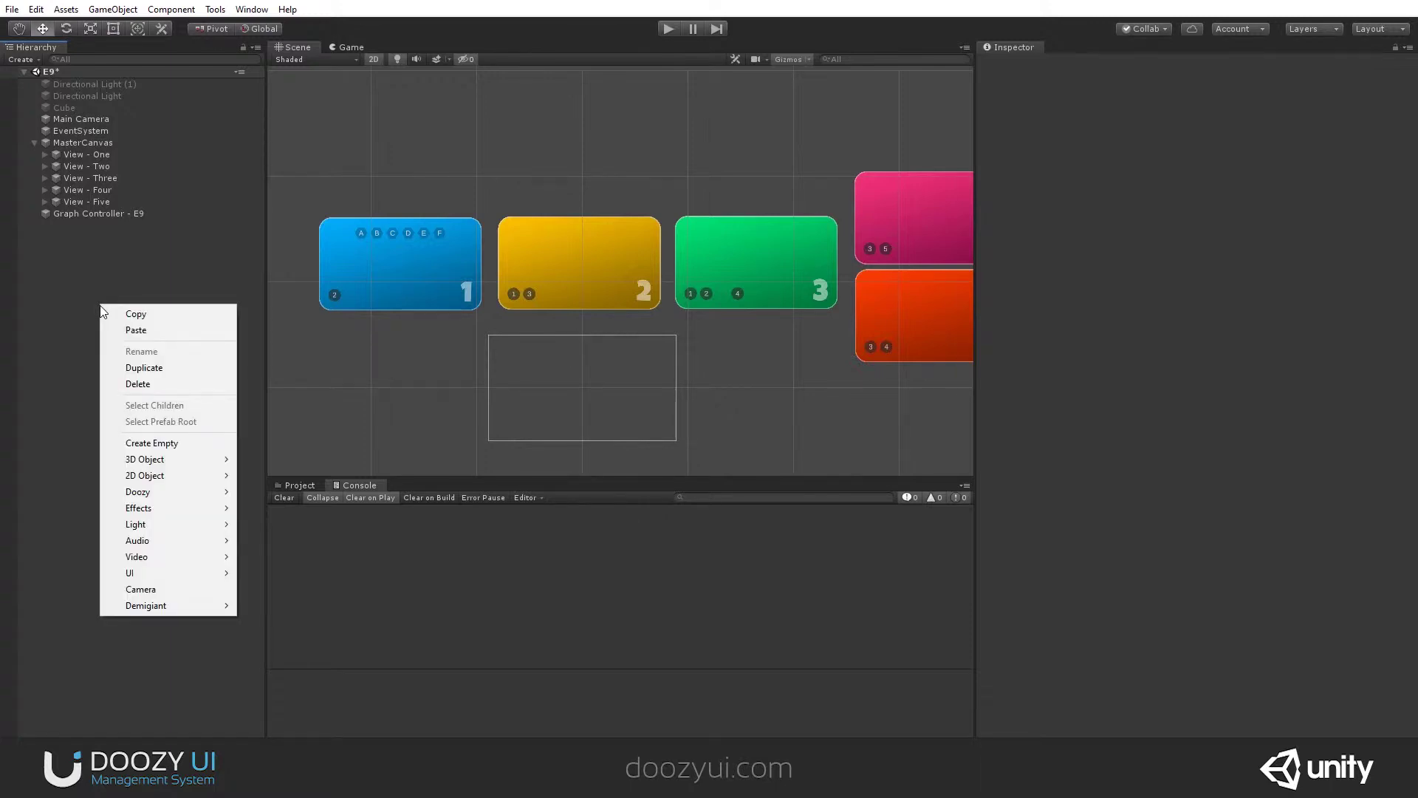
pyautogui.click(665, 29)
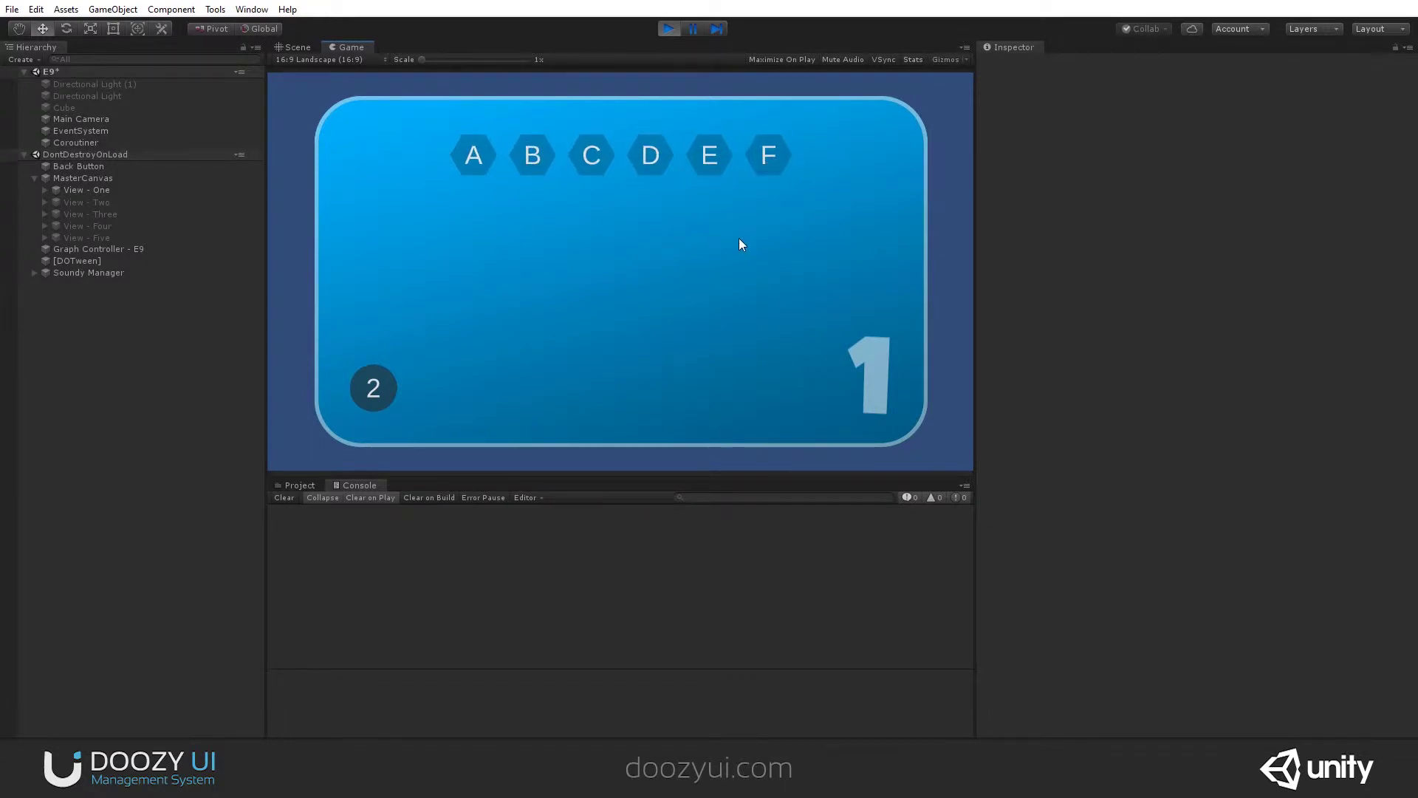
# - Expand Soundy Manager and inspect Highpitched Compute 1, Alert 2 and Alert 1
pyautogui.click(34, 273)
pyautogui.click(102, 272)
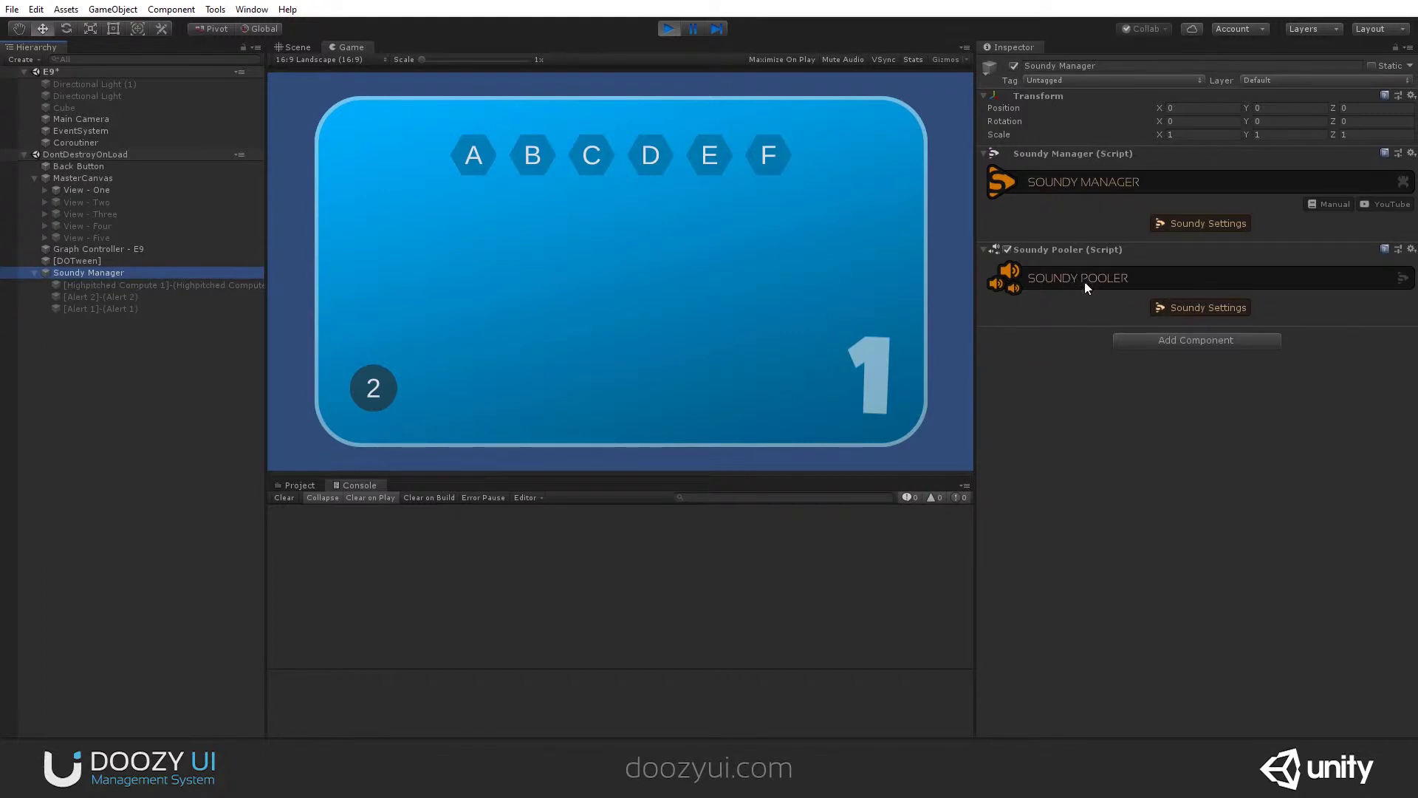
pyautogui.click(119, 285)
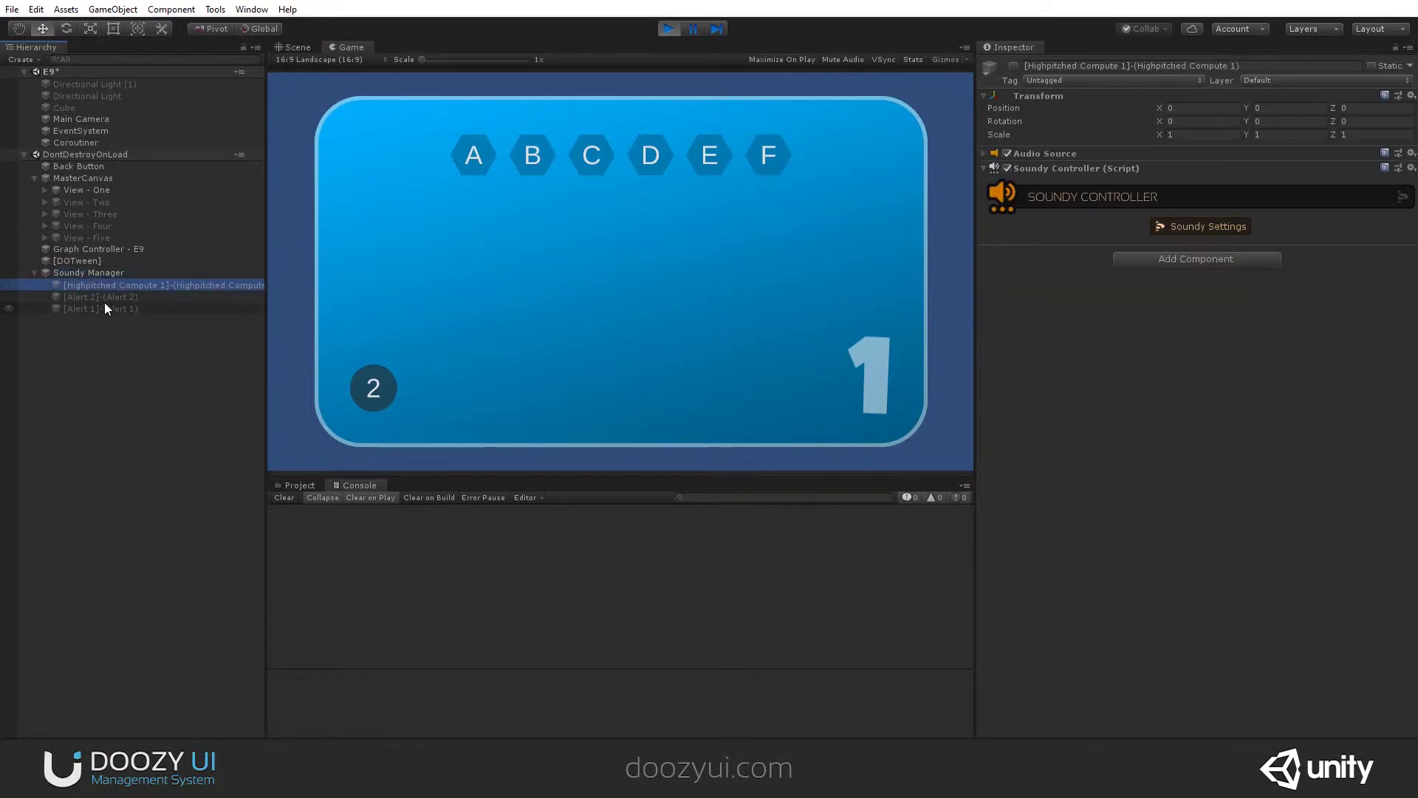
pyautogui.click(104, 298)
pyautogui.click(104, 307)
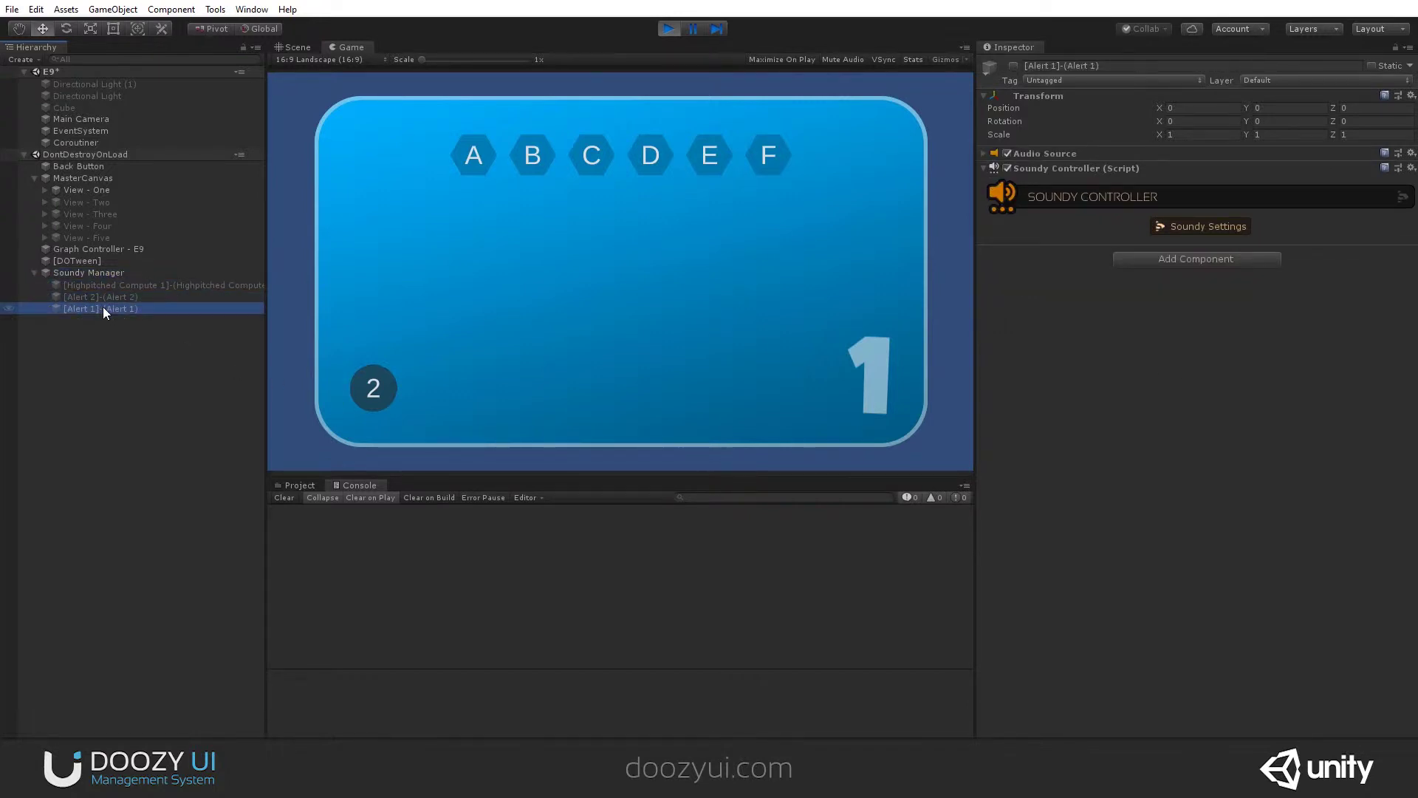
pyautogui.click(95, 271)
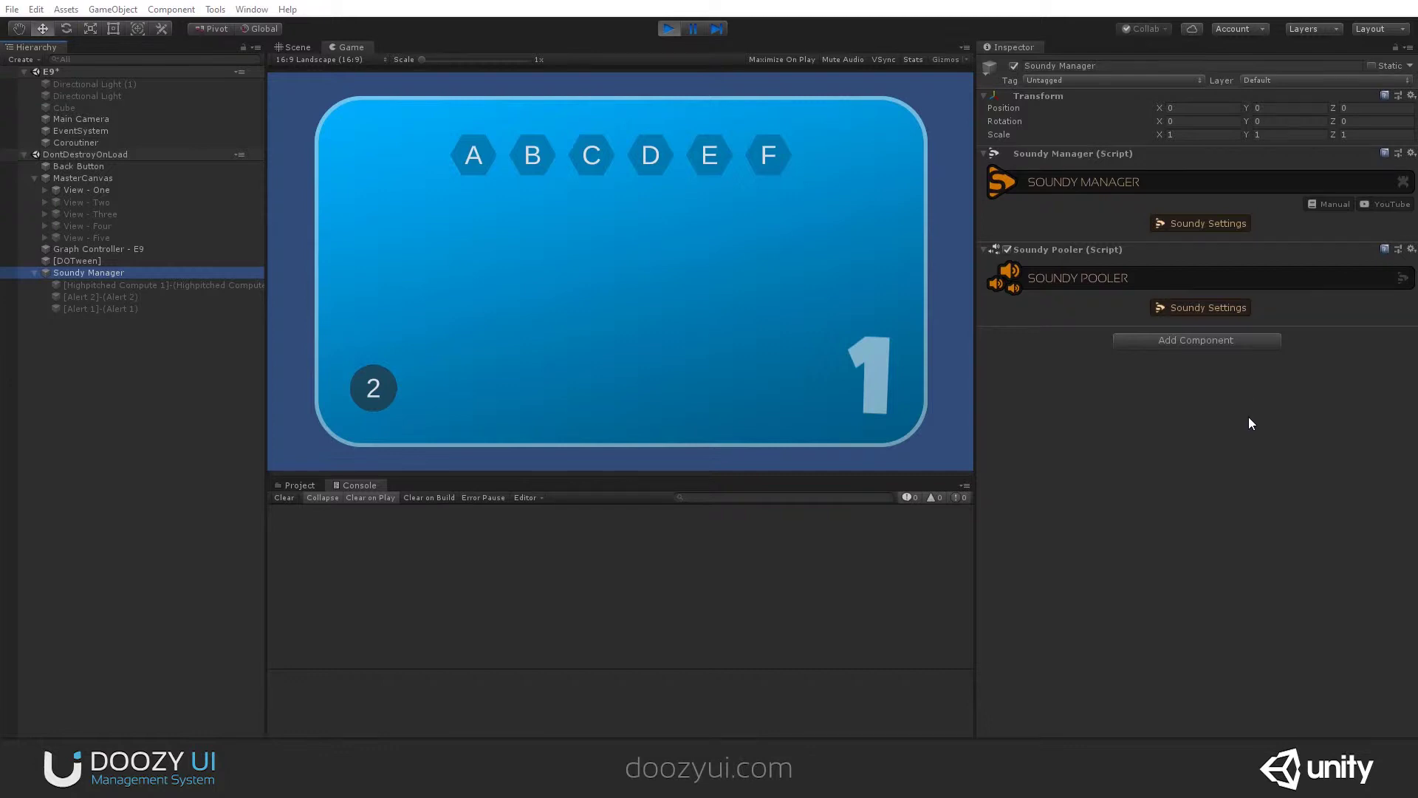
# - Recheck Alert 1, Alert 2 and Highpitched Compute 1, then reselect Soundy Manager
pyautogui.click(125, 308)
pyautogui.click(124, 297)
pyautogui.click(114, 285)
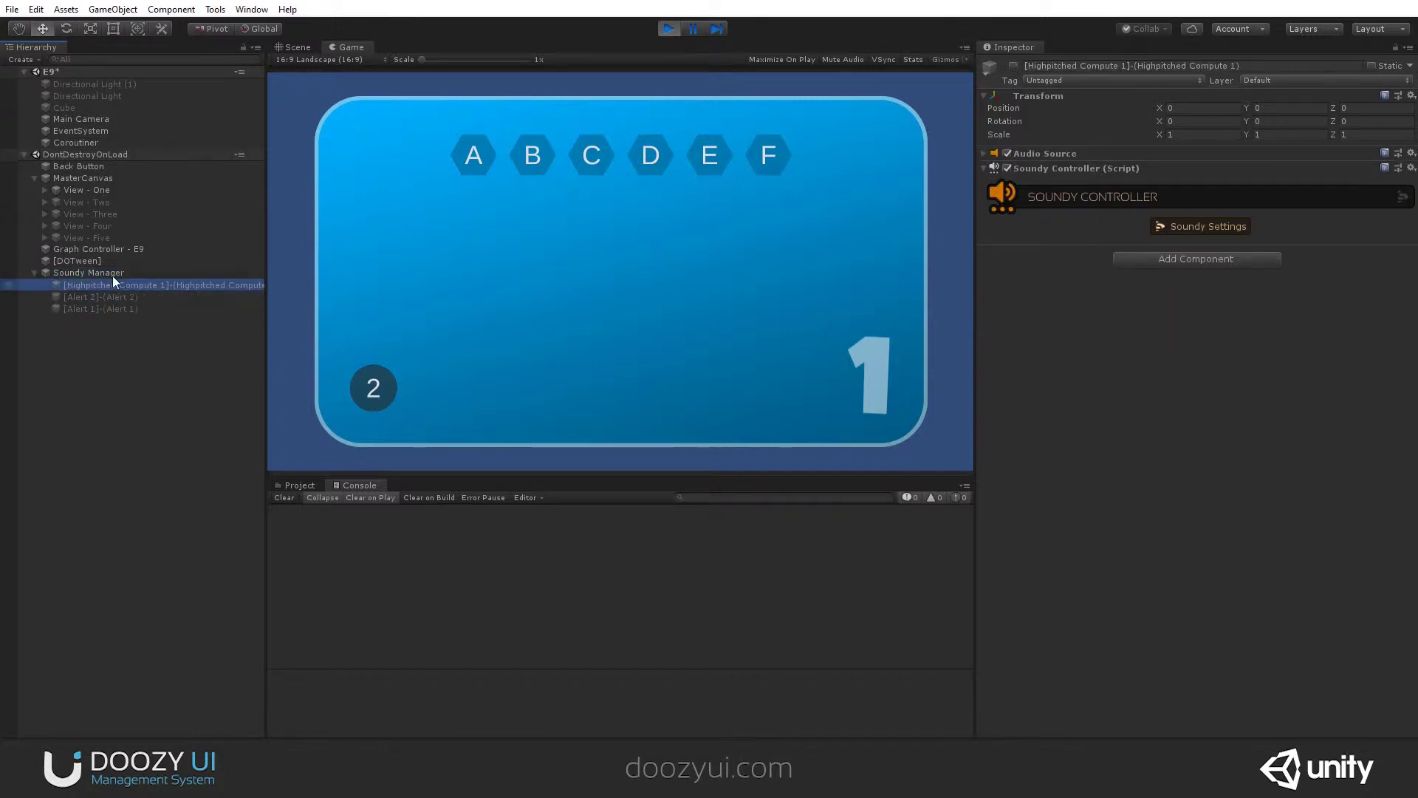
pyautogui.click(111, 273)
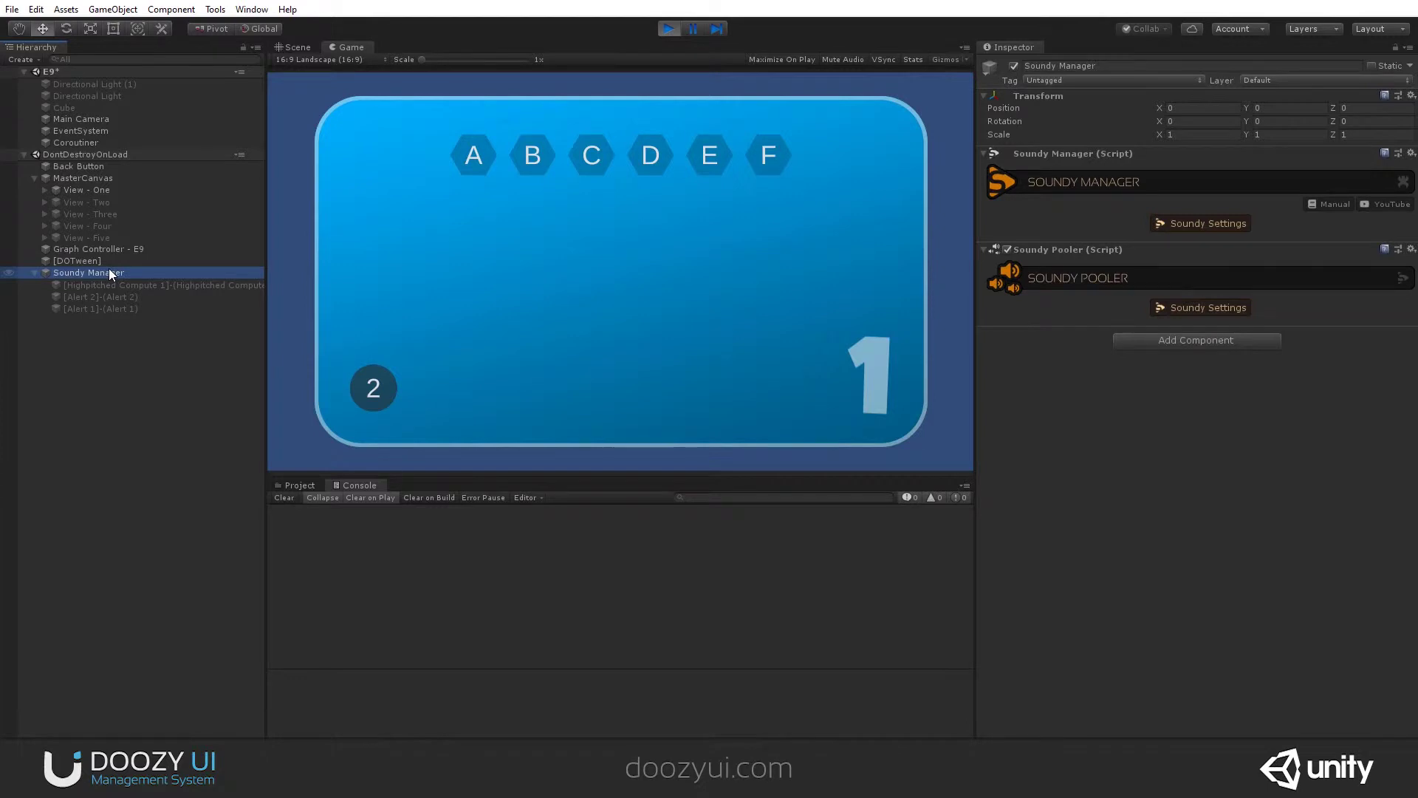
pyautogui.click(214, 9)
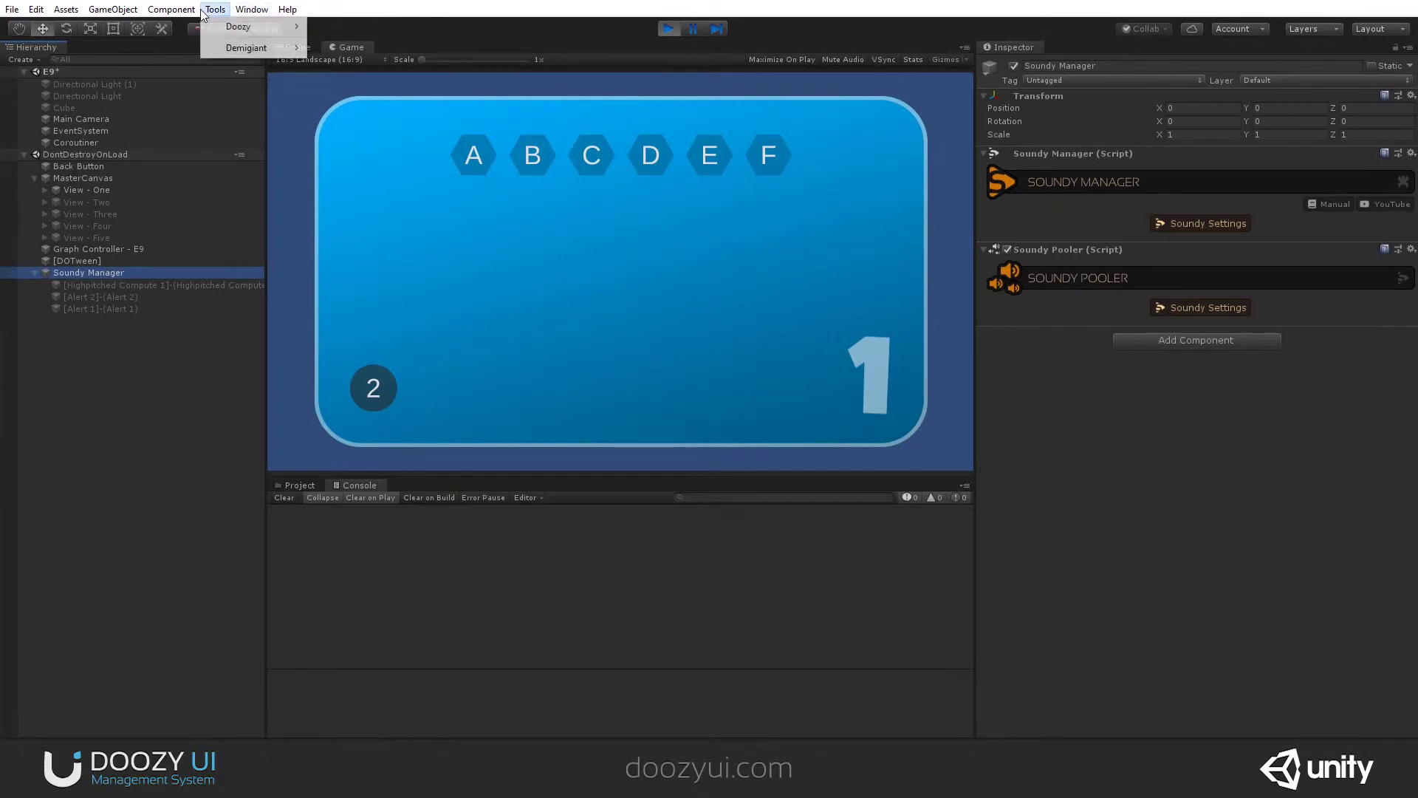
# - Show the Soundy settings in the DoozyUI control panel, stop the game, and replay it
pyautogui.moveTo(280, 27)
pyautogui.click(355, 26)
pyautogui.click(761, 214)
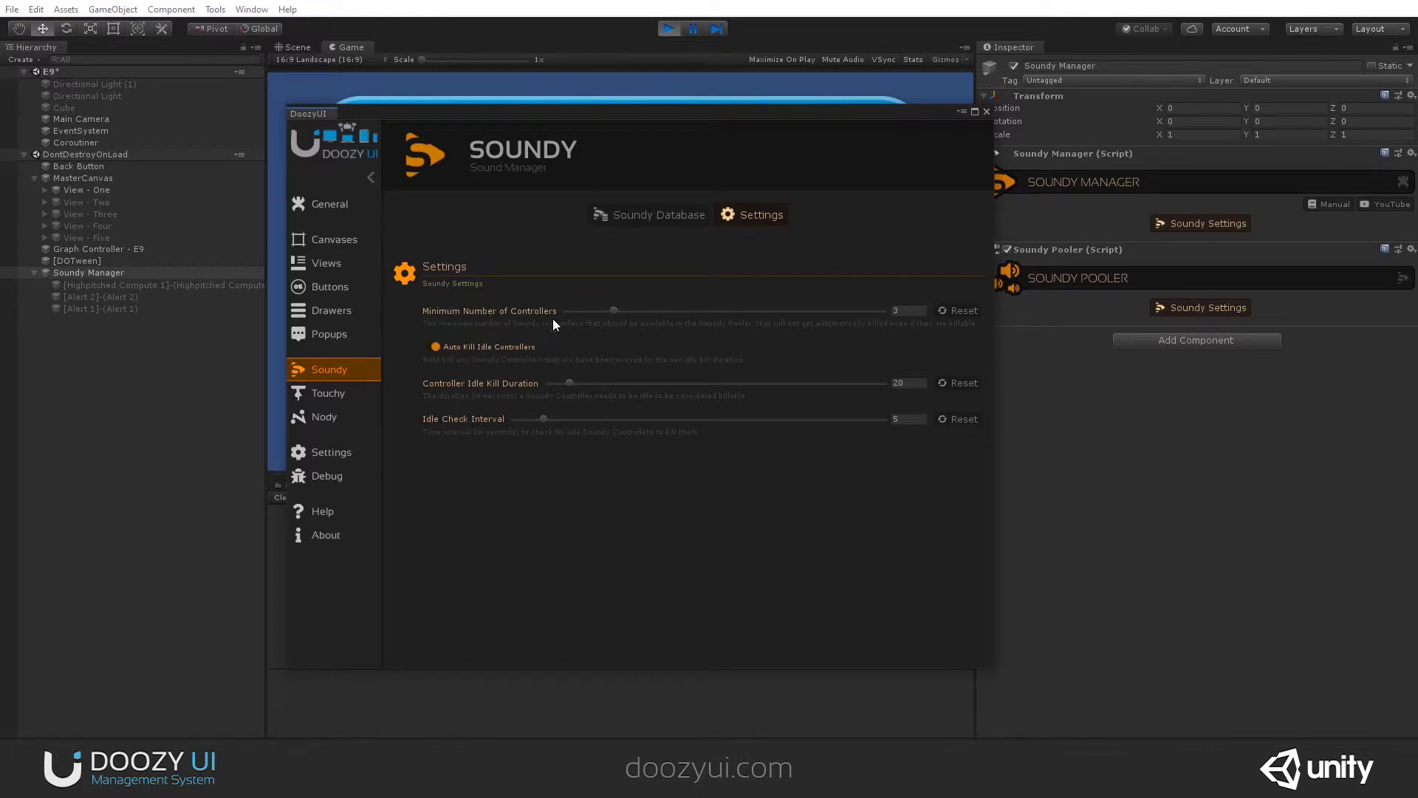
pyautogui.click(669, 30)
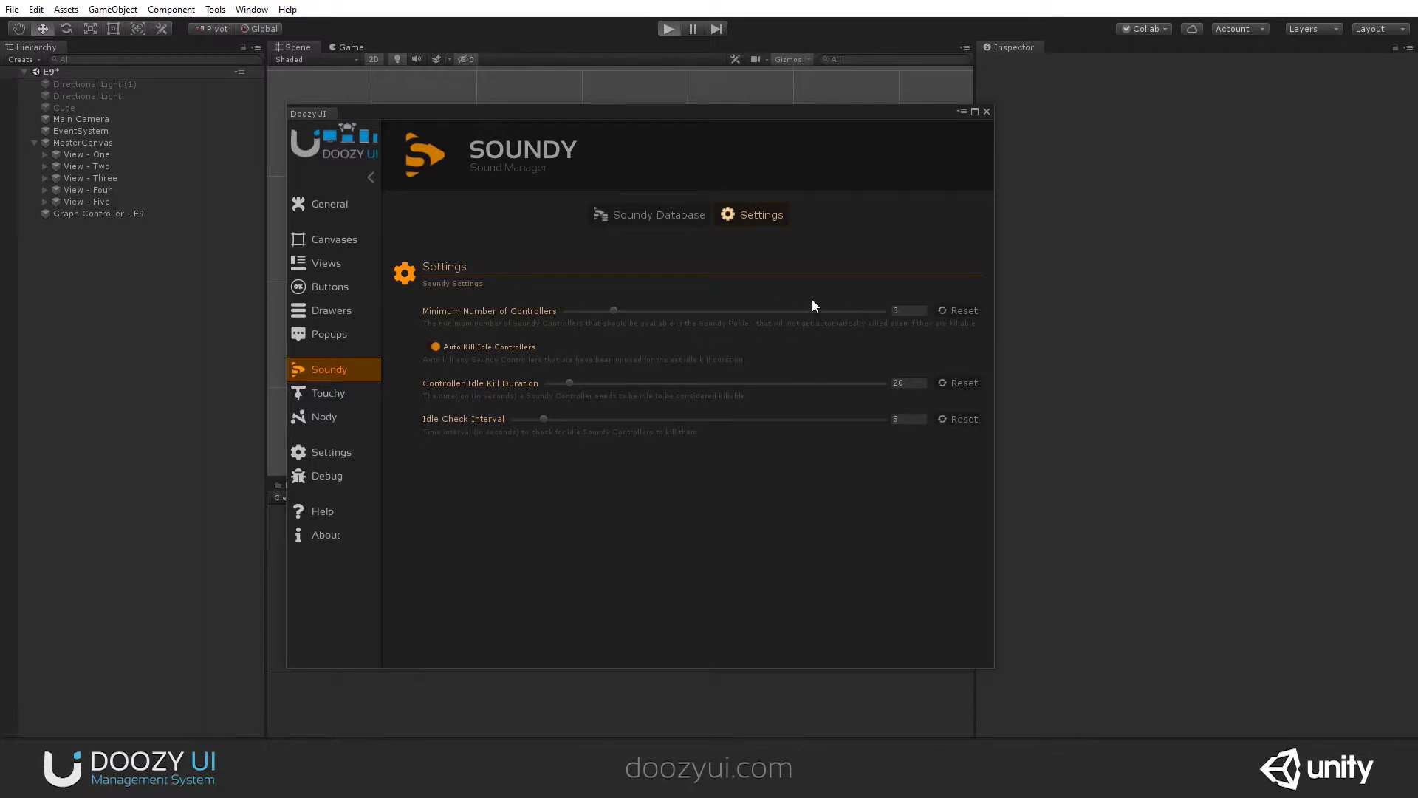
pyautogui.hotkey('ctrl', 'p')
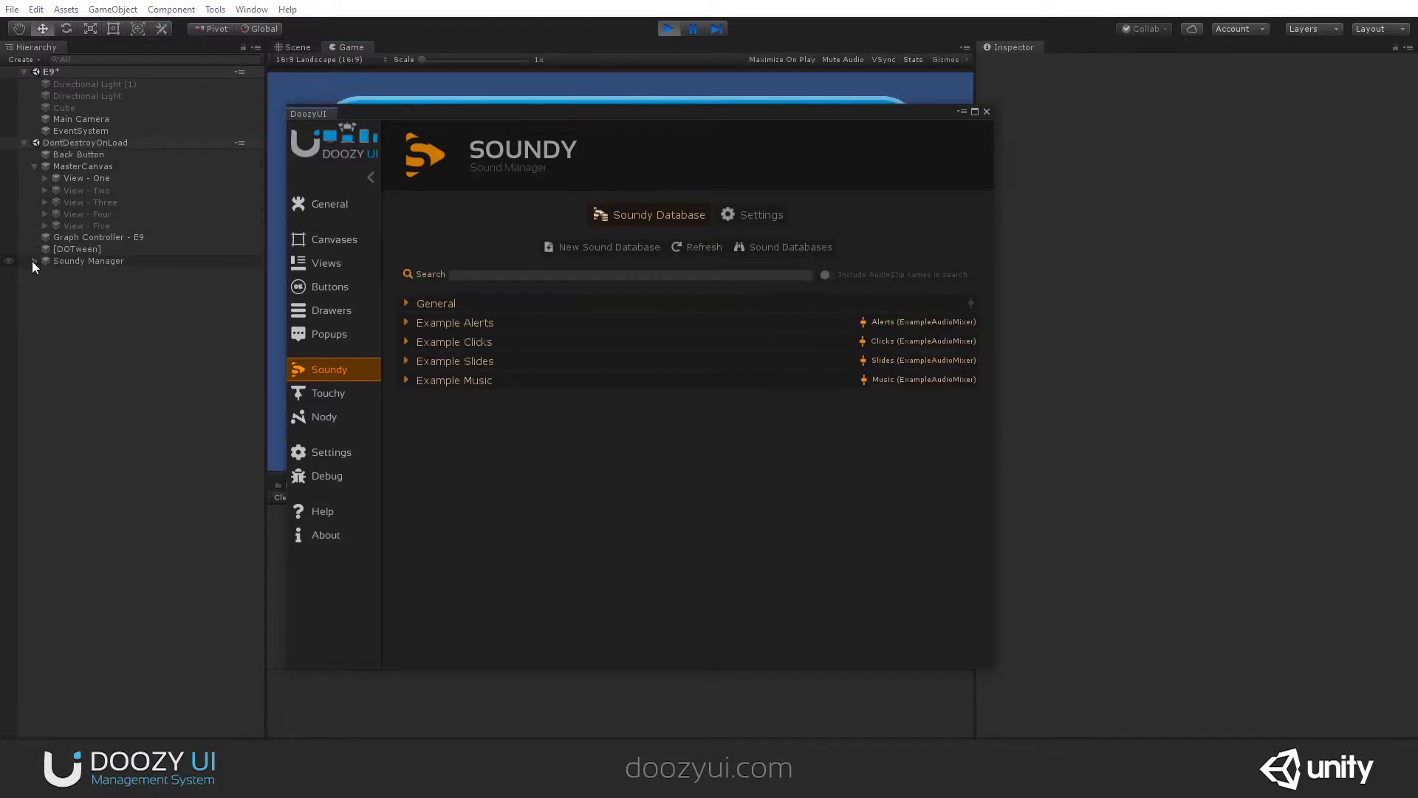
# - Expand Soundy Manager, uncover the game buttons, and press button A twice to spawn controllers
pyautogui.click(35, 260)
pyautogui.click(90, 273)
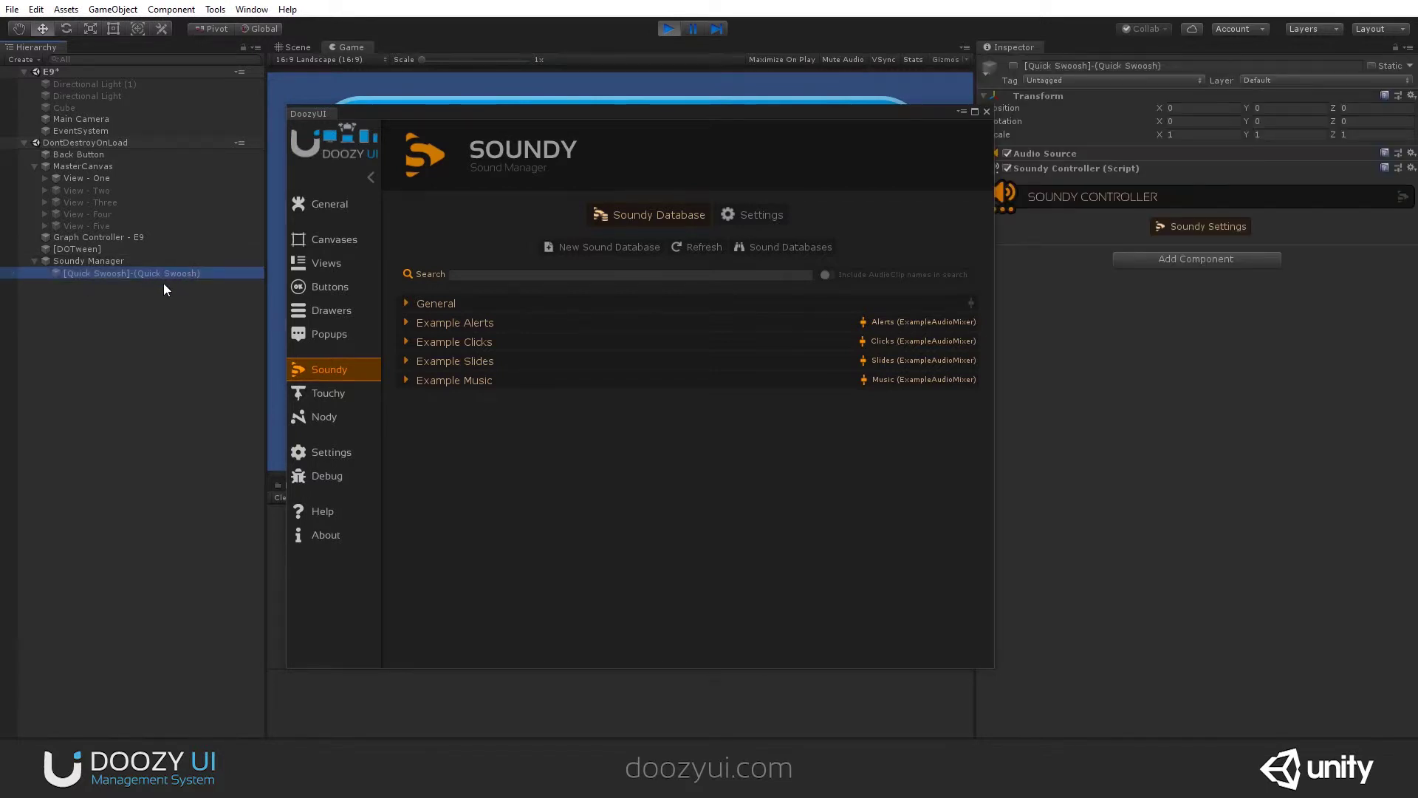
pyautogui.moveTo(576, 112); pyautogui.dragTo(580, 200)
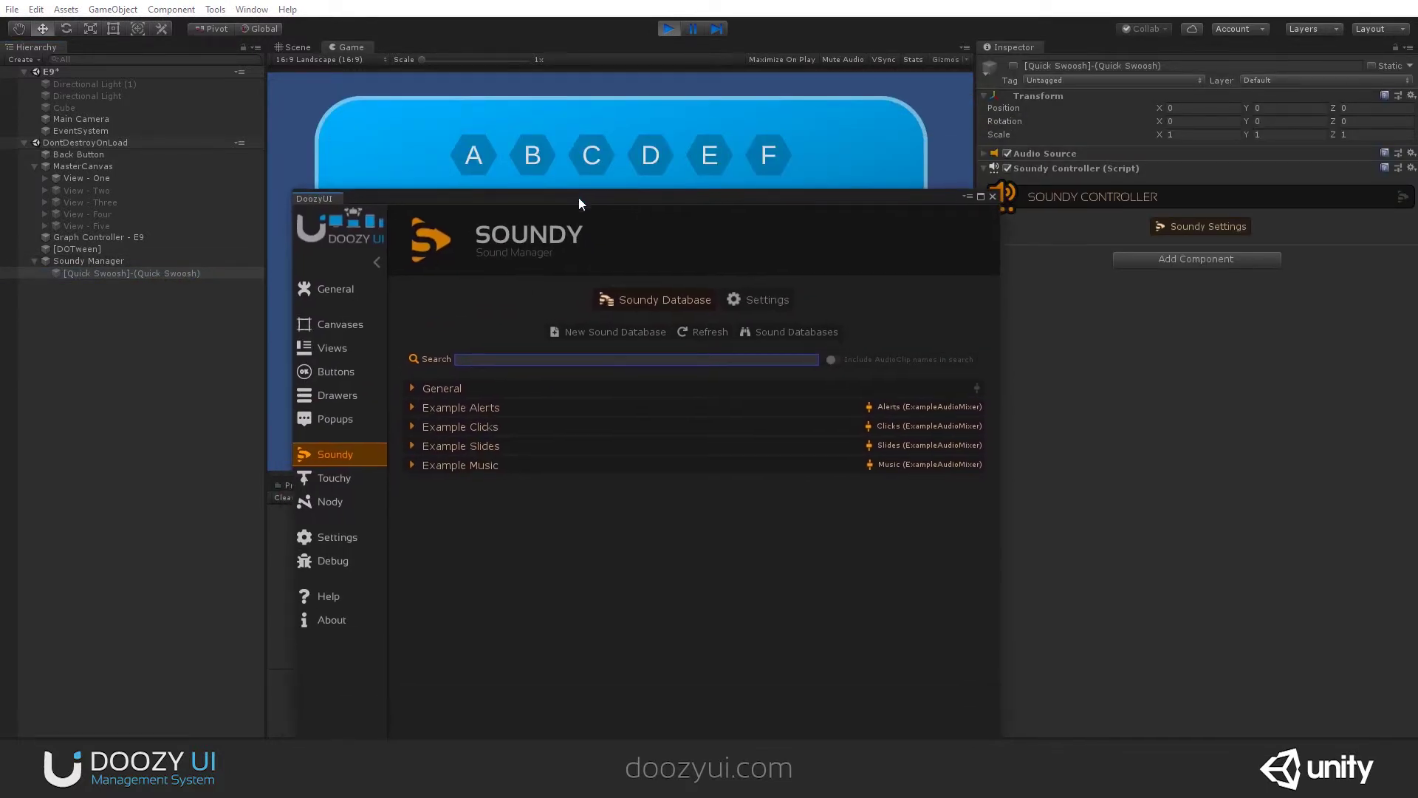
pyautogui.click(473, 156)
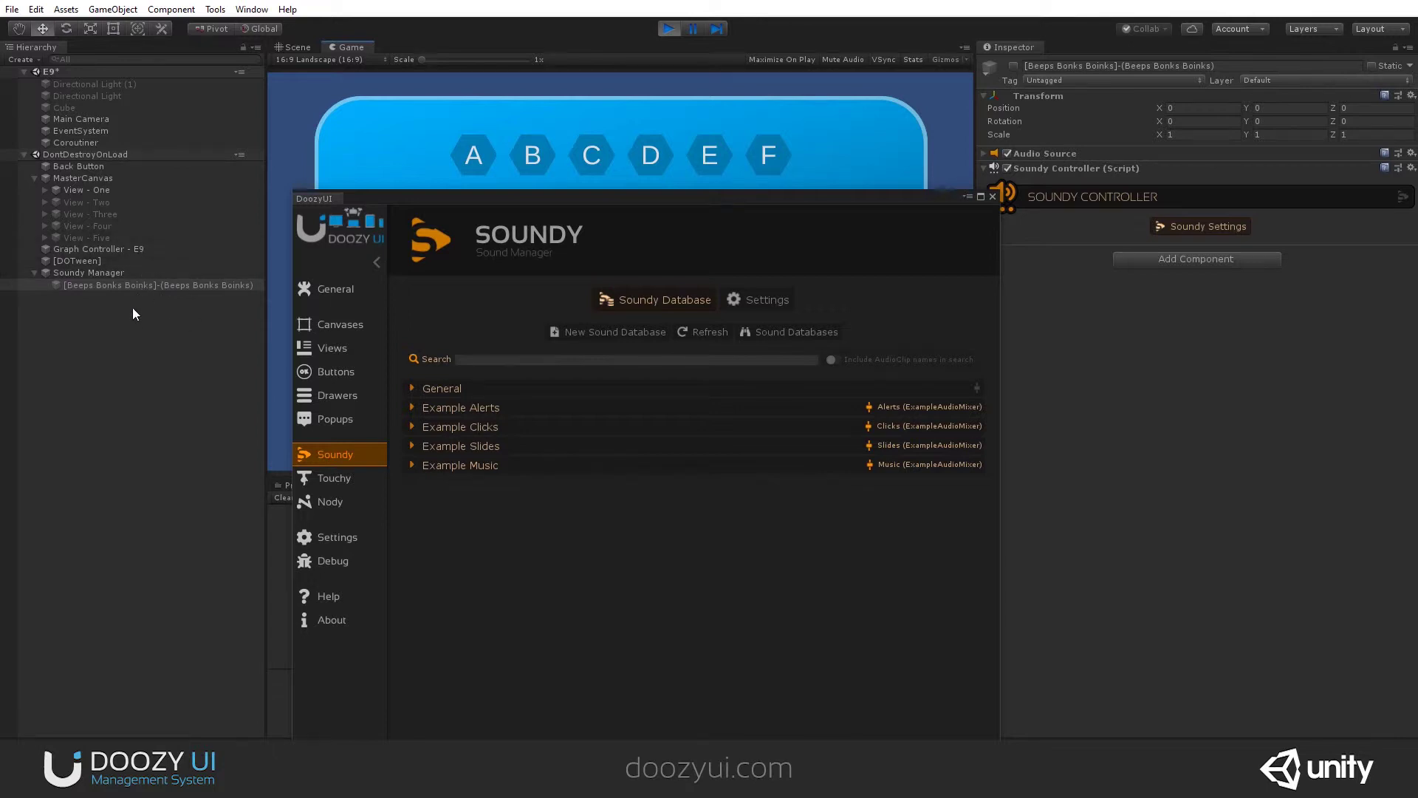
pyautogui.click(470, 156)
# - Switch the Soundy panel to Settings and press button A again for more controllers
pyautogui.click(748, 297)
pyautogui.moveTo(643, 196); pyautogui.dragTo(640, 152)
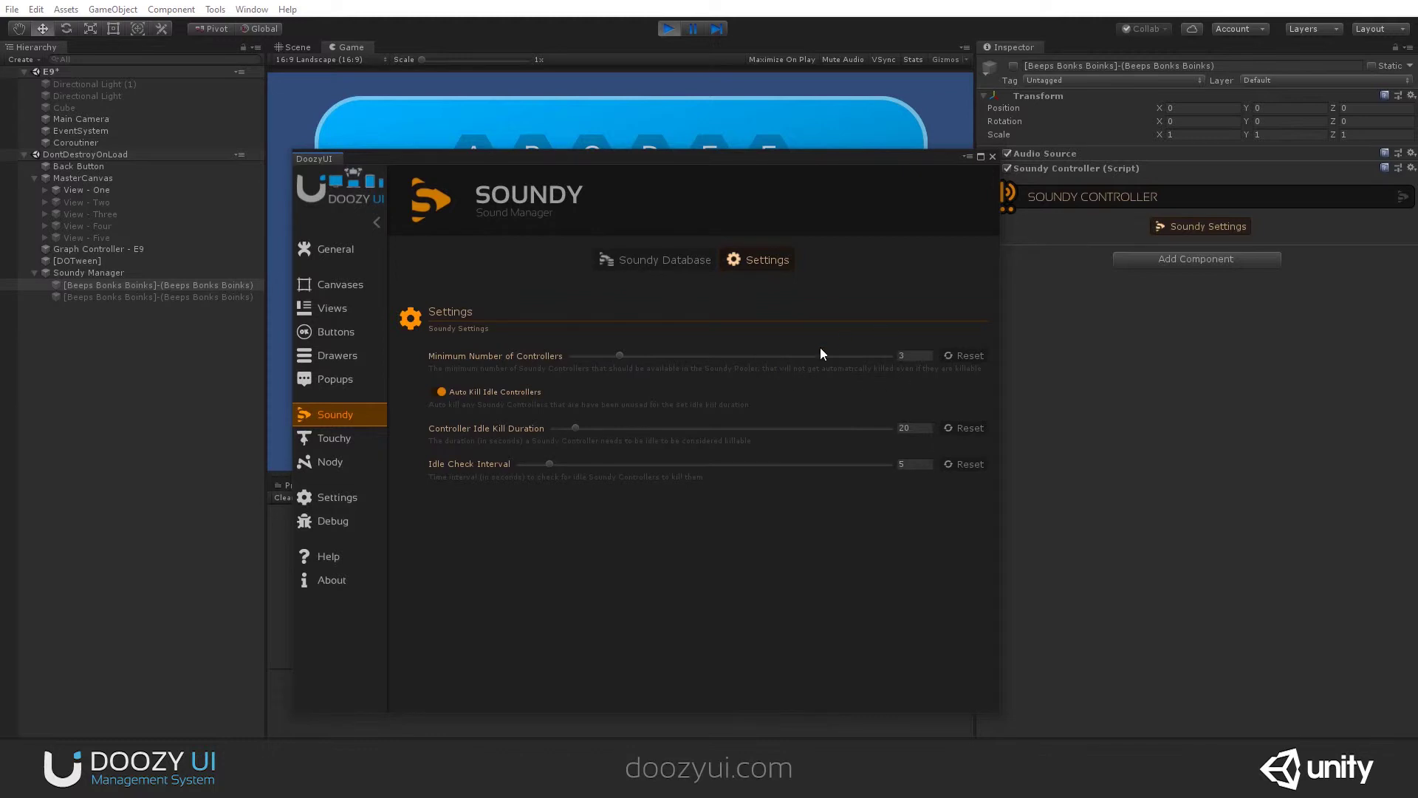
pyautogui.moveTo(667, 161); pyautogui.dragTo(666, 267)
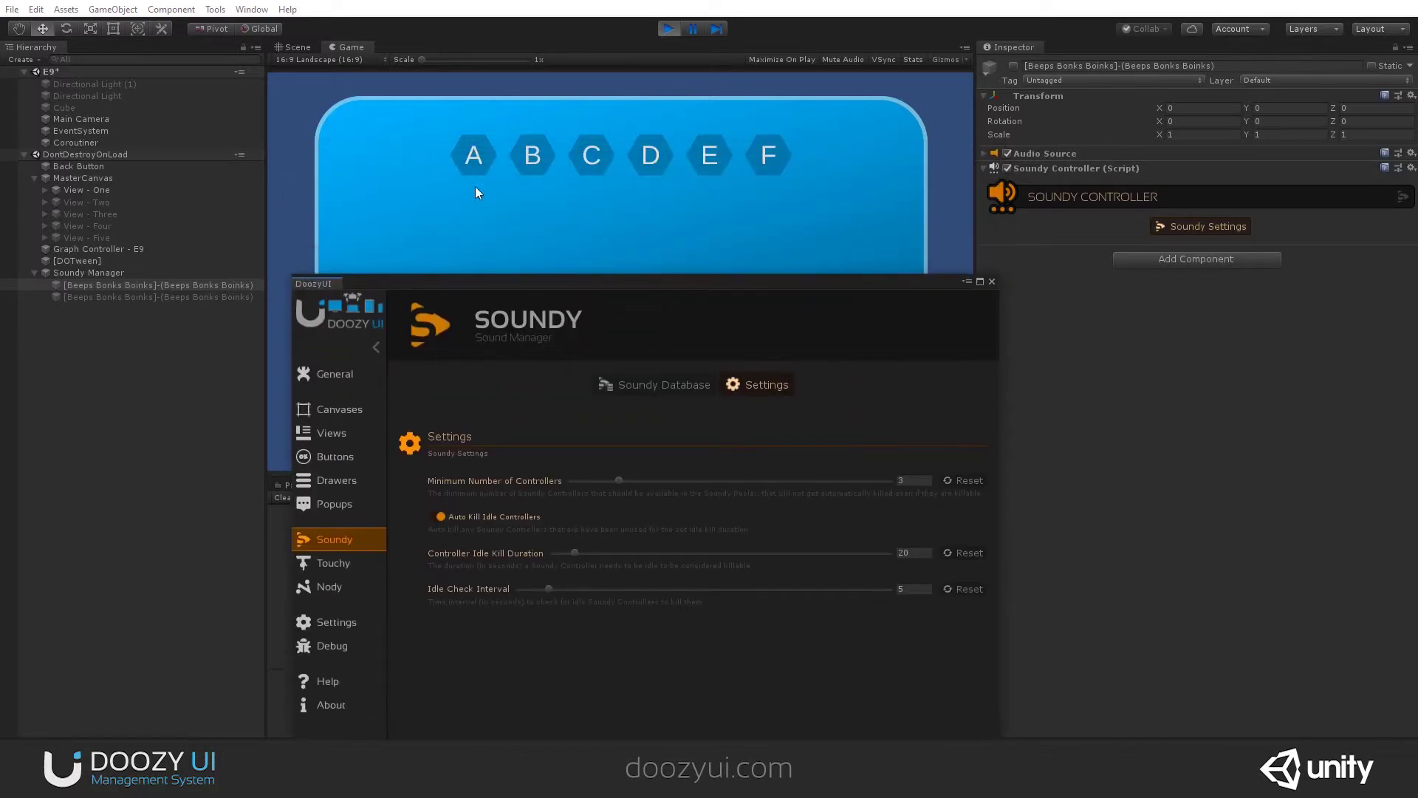
pyautogui.click(472, 156)
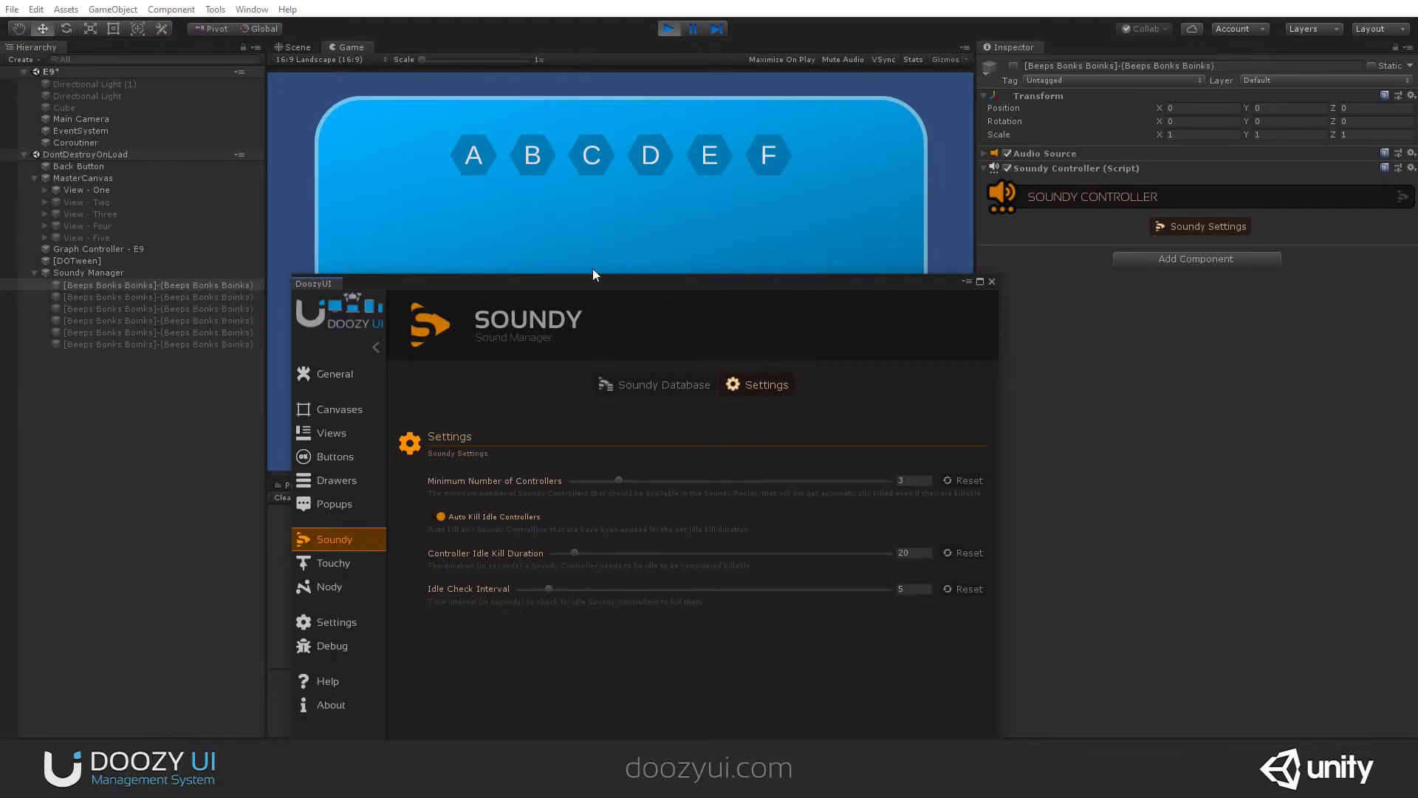
pyautogui.moveTo(593, 270); pyautogui.dragTo(590, 182)
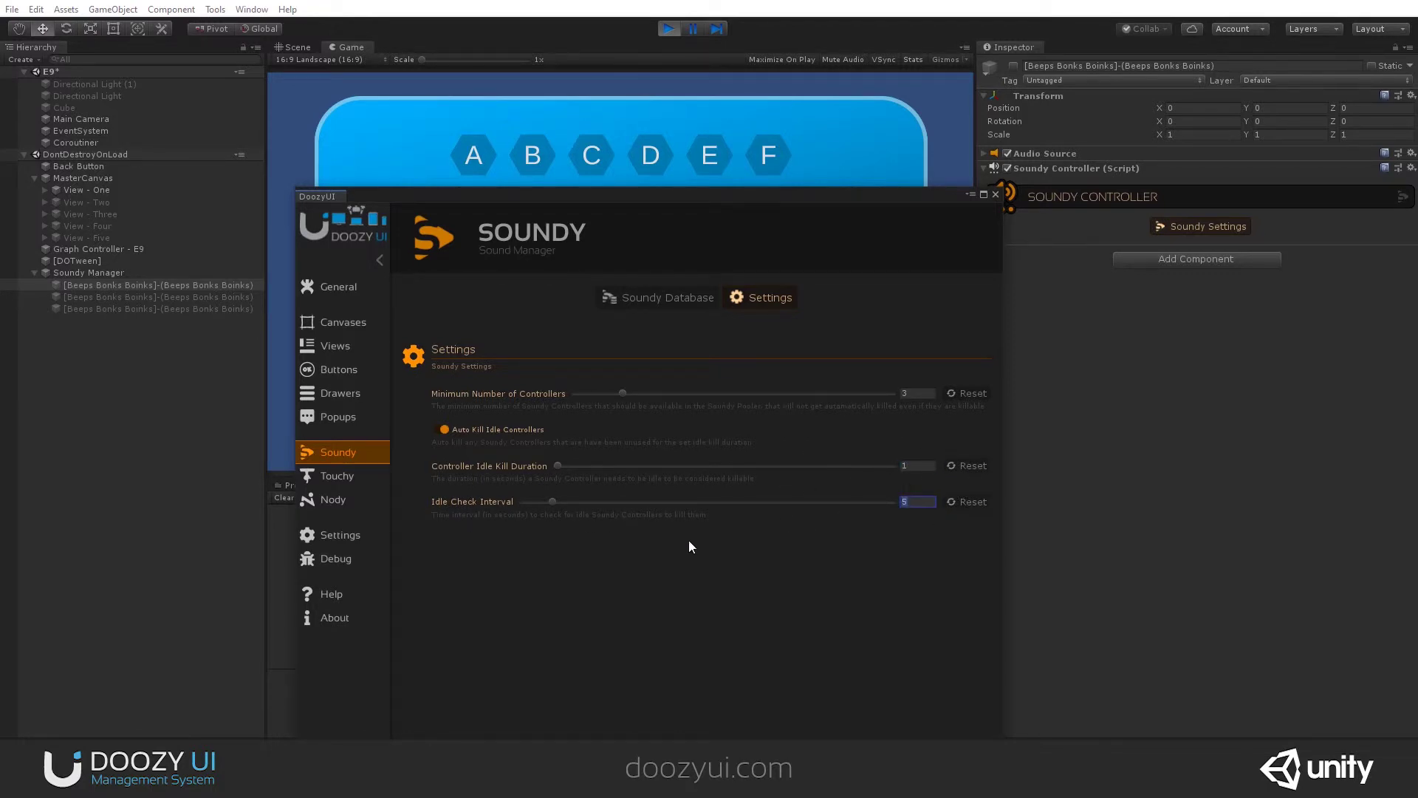
# - Enter 1 for the idle setting, press button A twice, then stop the game
pyautogui.write('1')
pyautogui.click(477, 144)
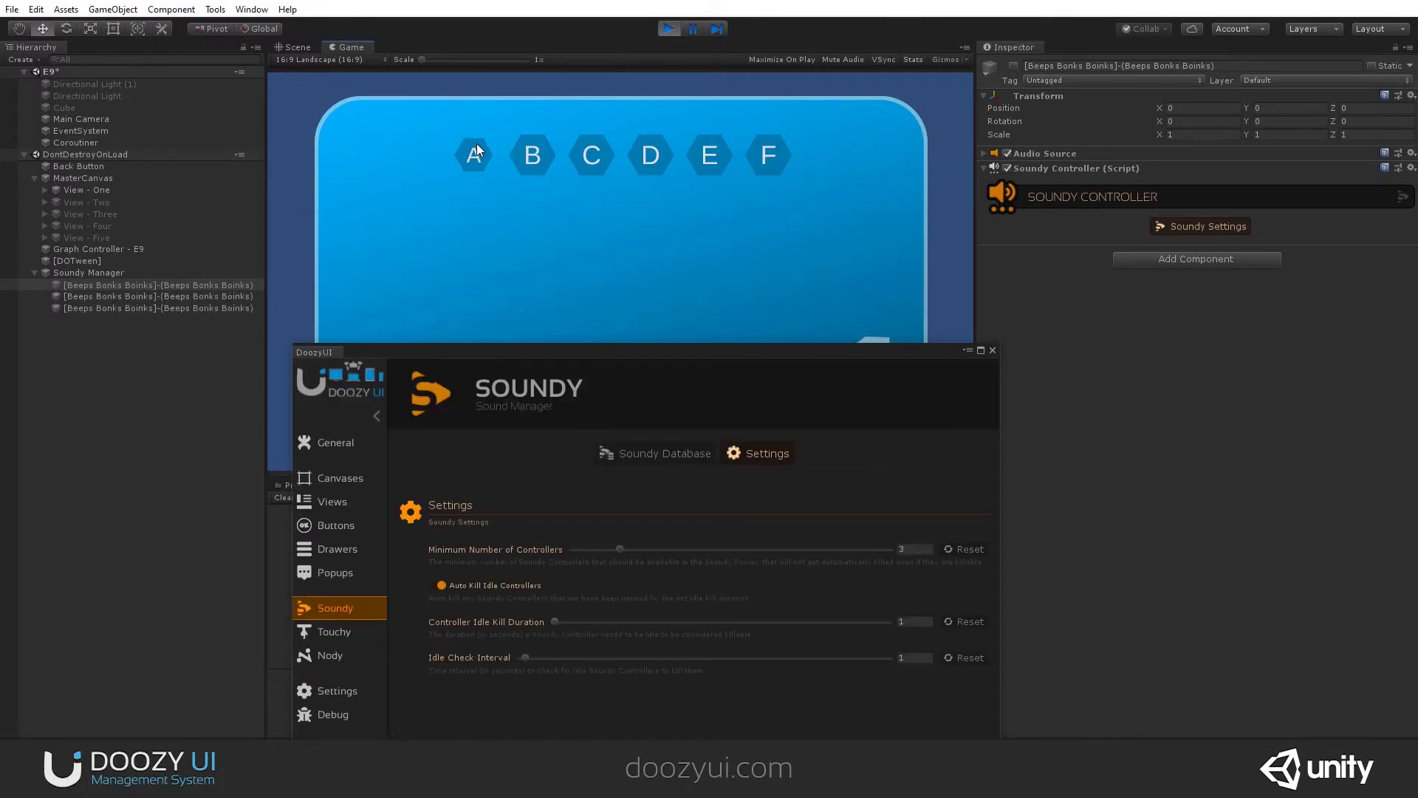
pyautogui.click(476, 143)
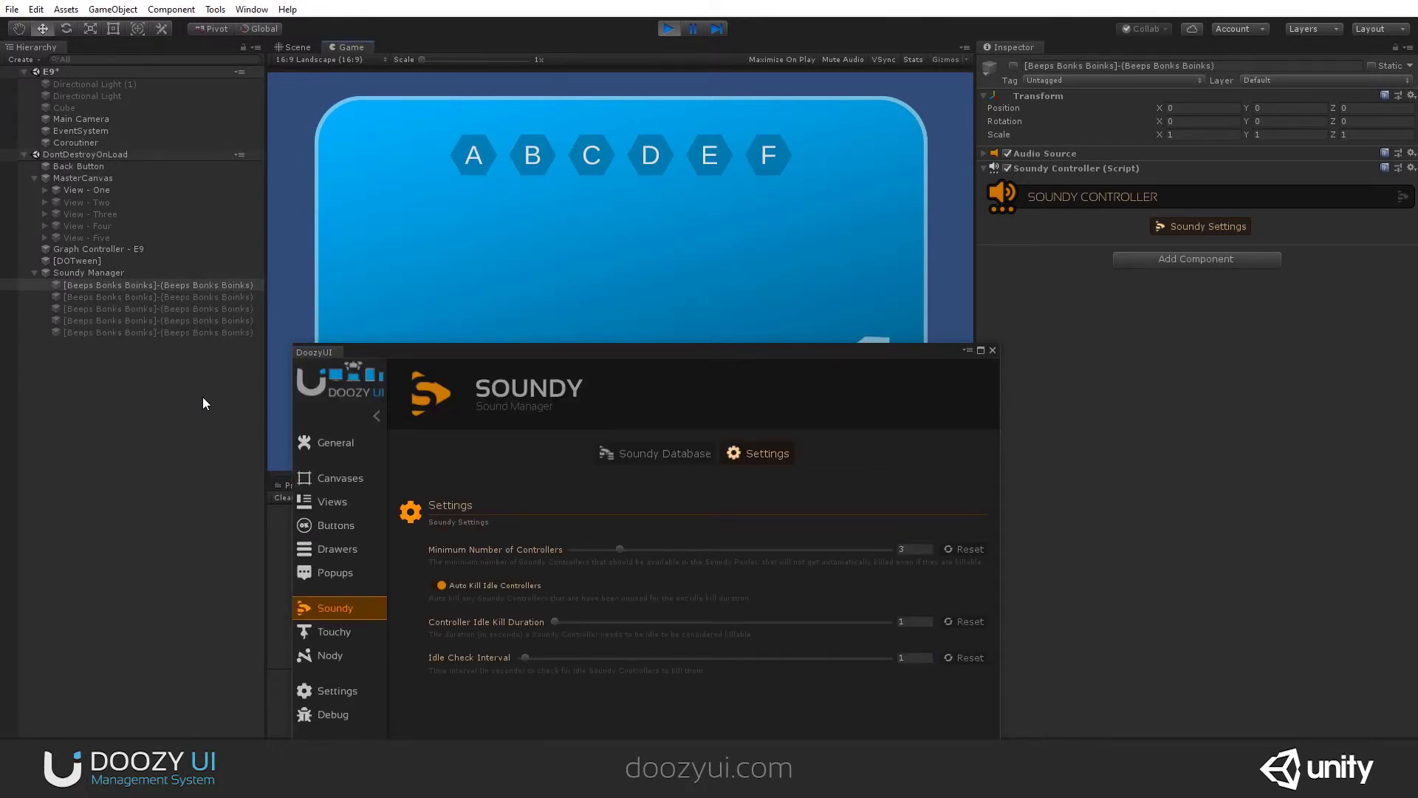
pyautogui.click(671, 29)
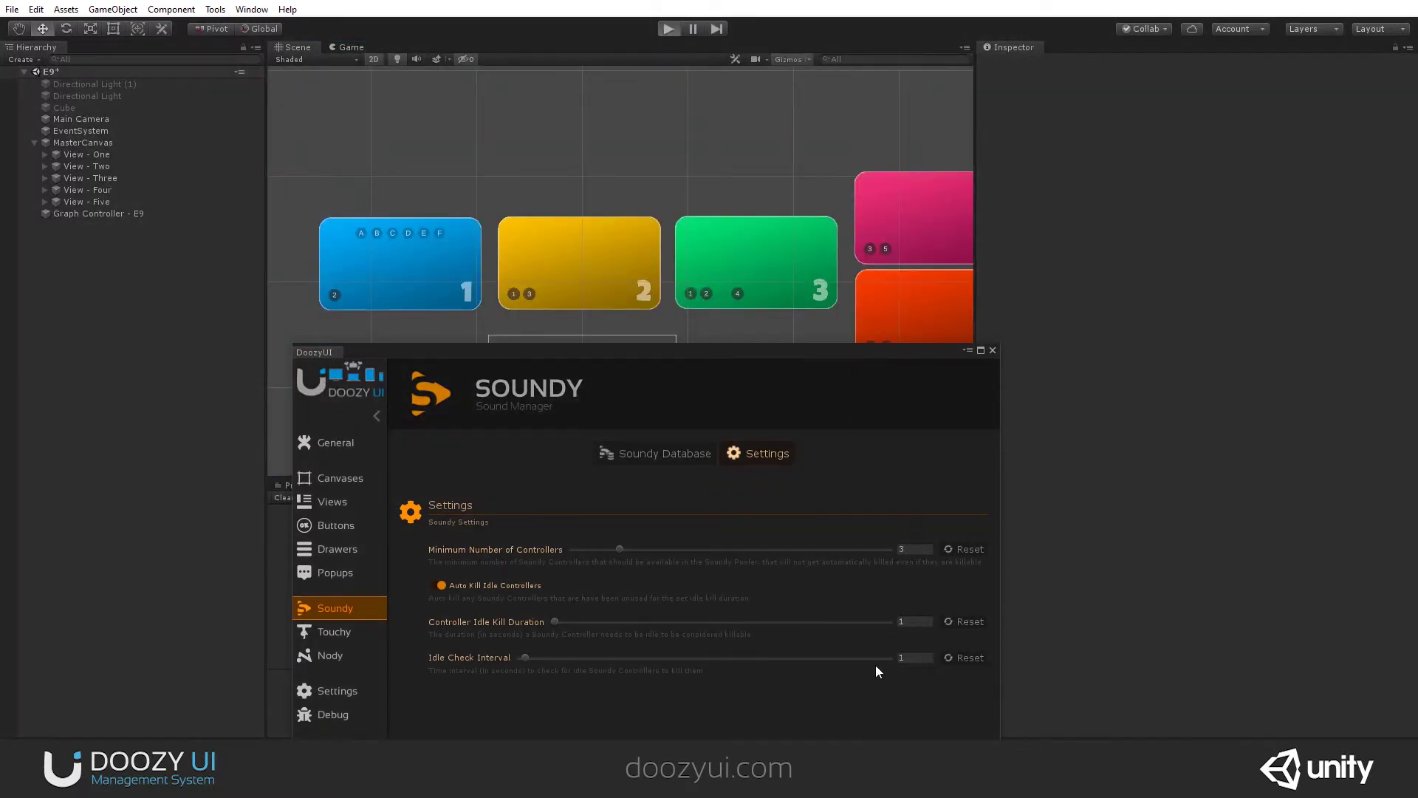
# - Restart play mode with Ctrl+P, play button D's sound, and show Soundy settings
pyautogui.hotkey('ctrl', 'p')
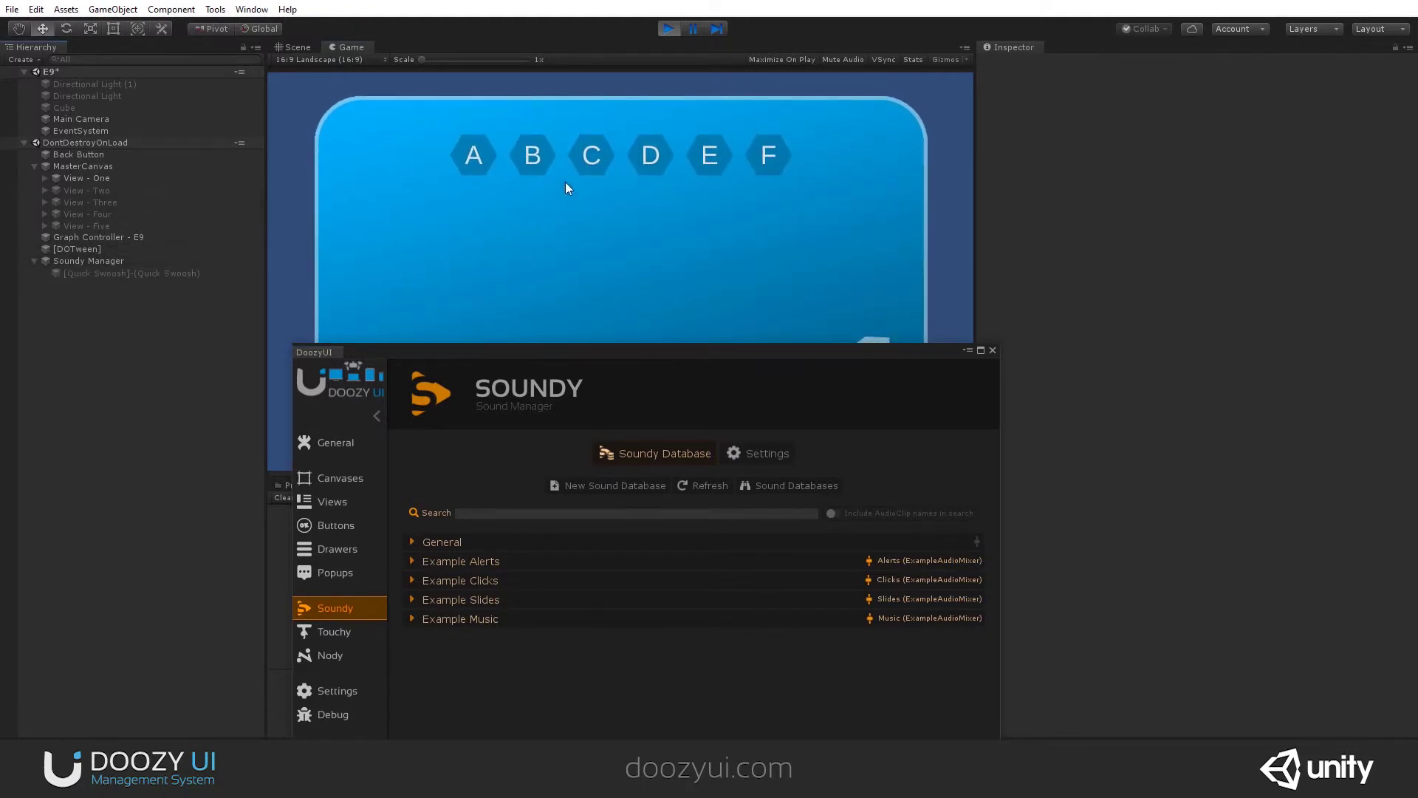
pyautogui.click(629, 156)
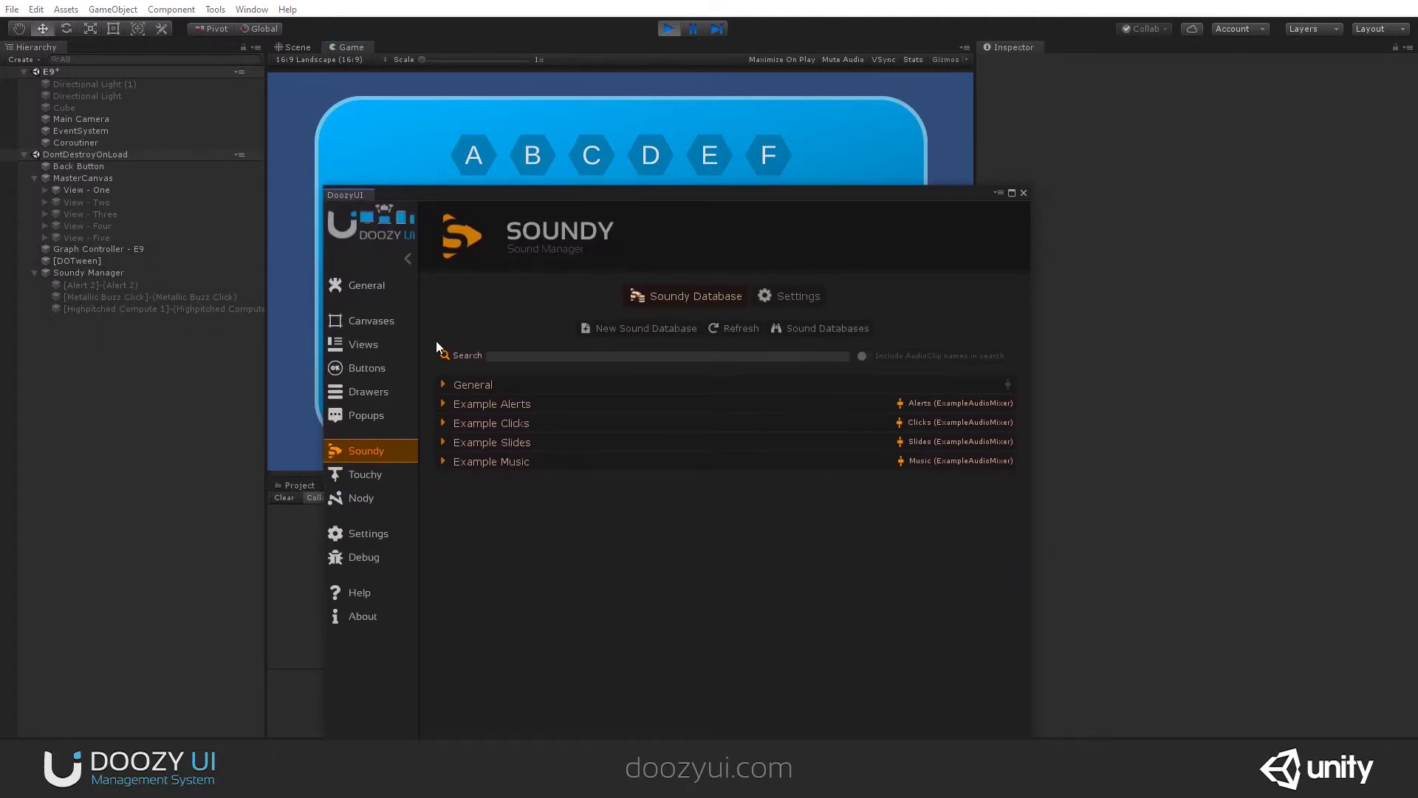
pyautogui.click(798, 299)
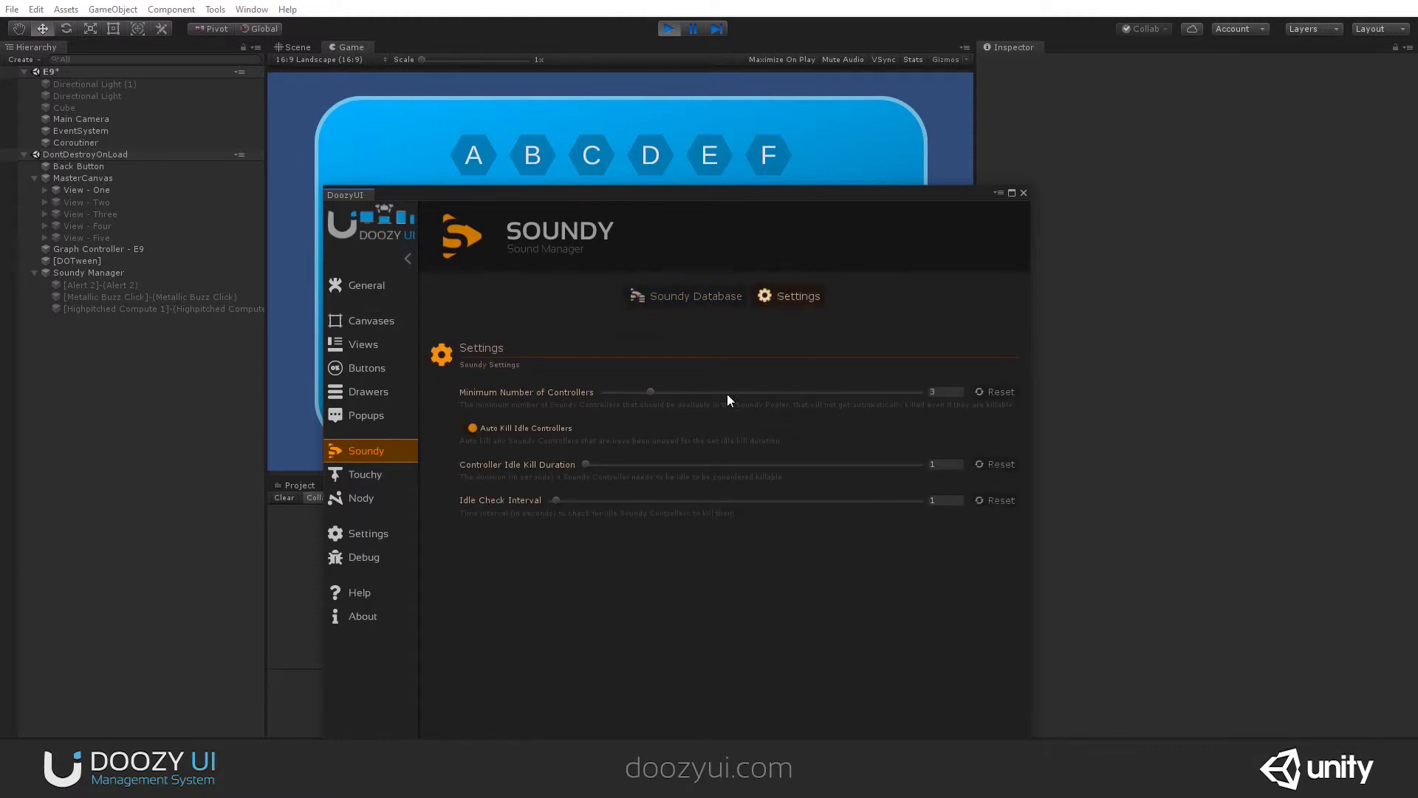
# - Drag Minimum Number of Controllers down to 0, then play button D's sound
pyautogui.click(653, 391)
pyautogui.moveTo(640, 390); pyautogui.dragTo(600, 390)
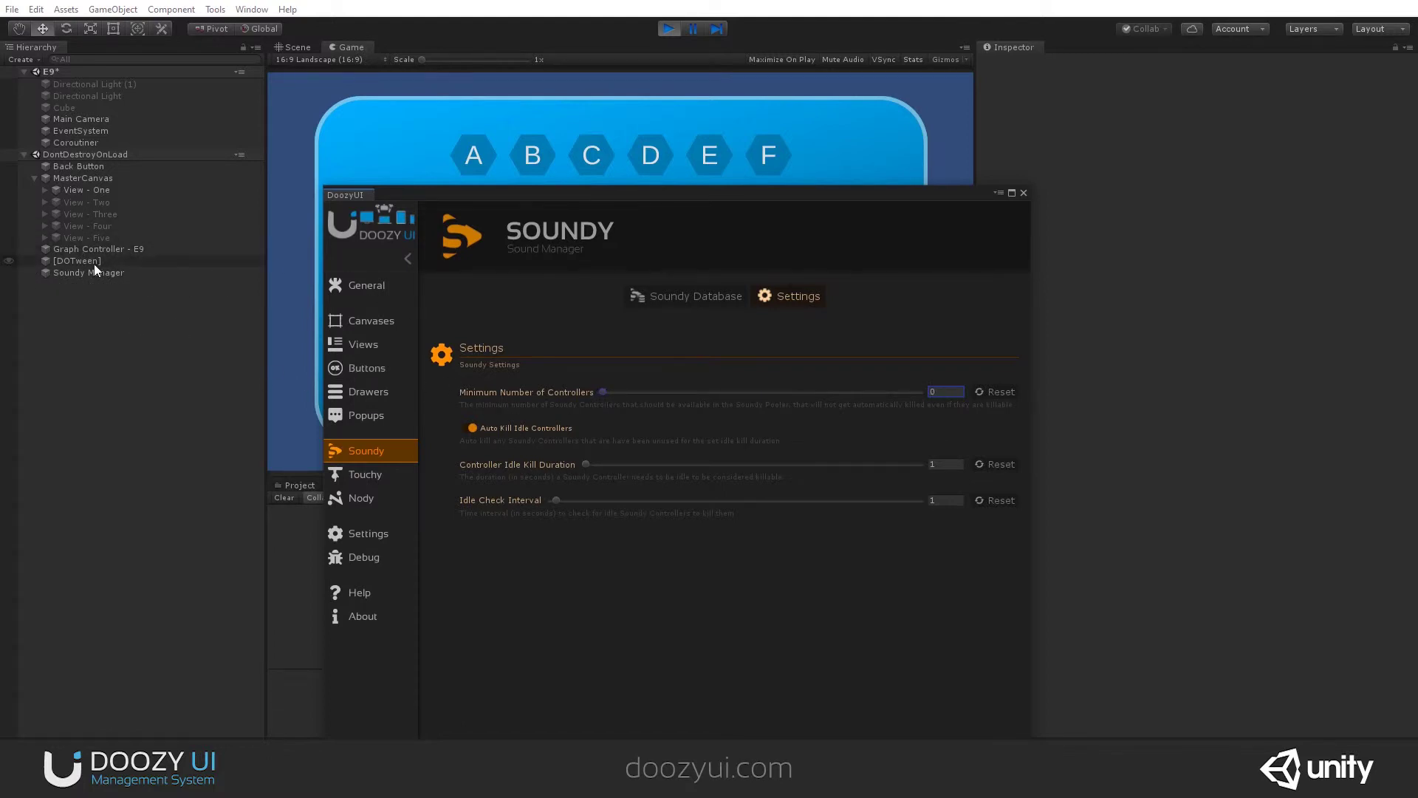
pyautogui.moveTo(596, 193); pyautogui.dragTo(571, 212)
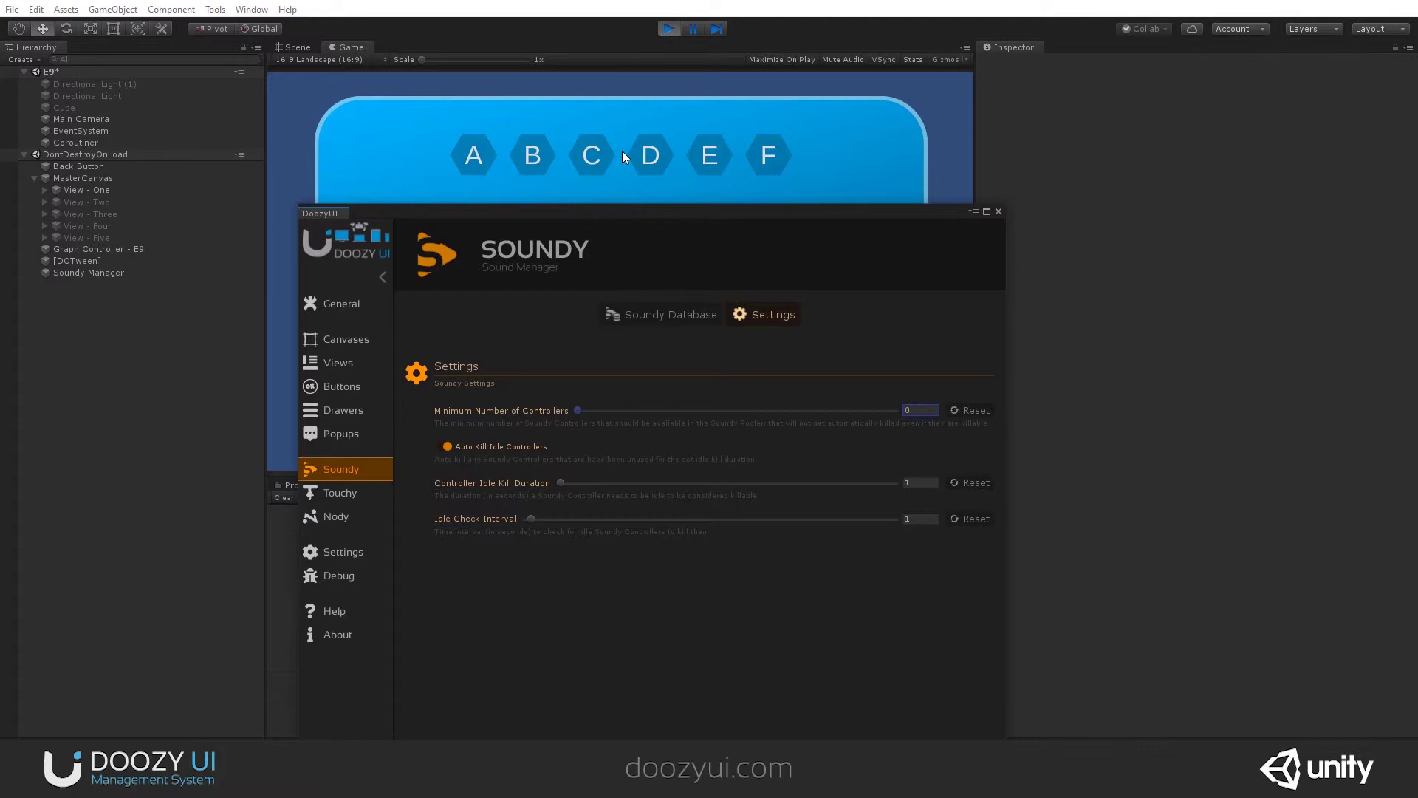
pyautogui.click(652, 158)
# - Raise Minimum Number of Controllers to 2 and play sounds from buttons A, B, C and D
pyautogui.moveTo(583, 414); pyautogui.dragTo(612, 414)
pyautogui.click(479, 159)
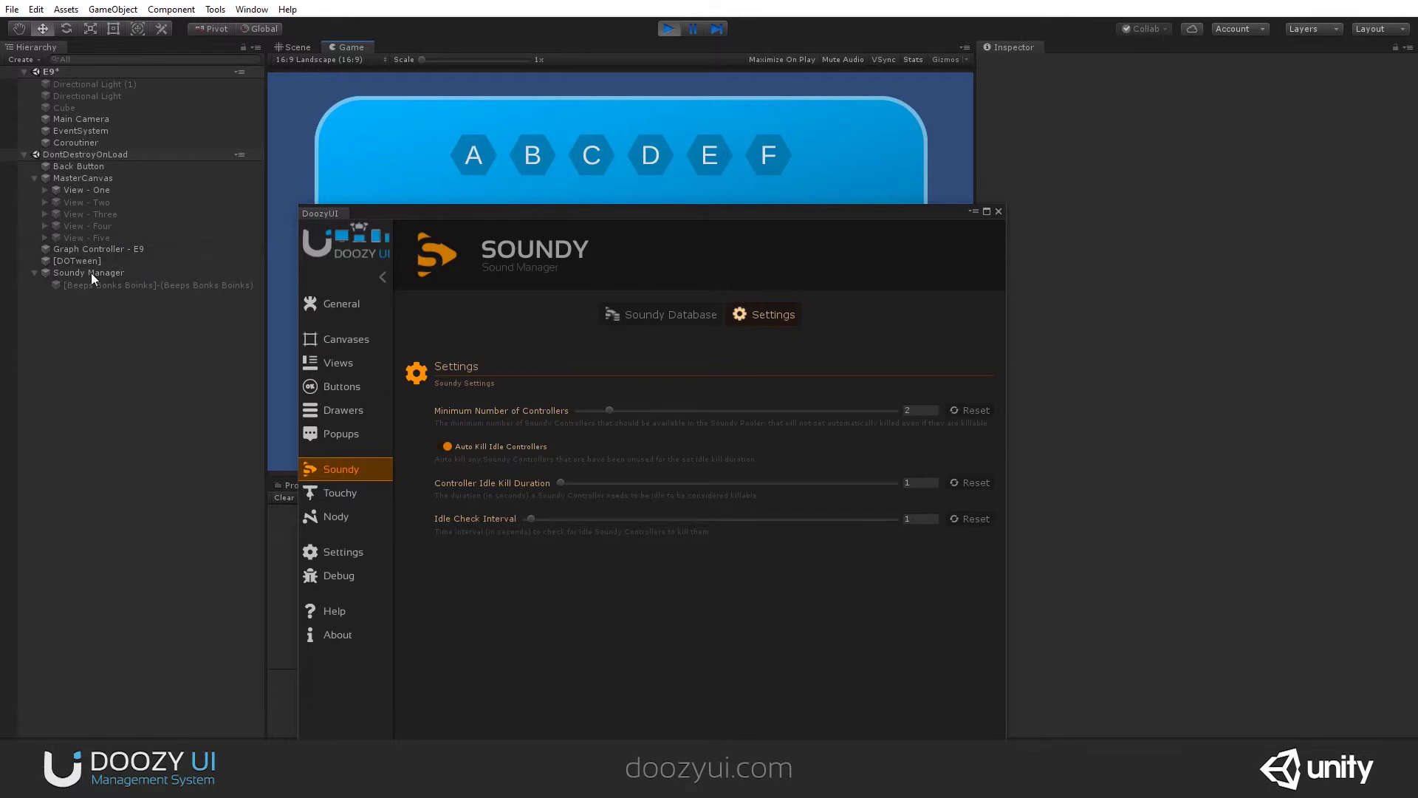
pyautogui.click(535, 152)
pyautogui.click(474, 161)
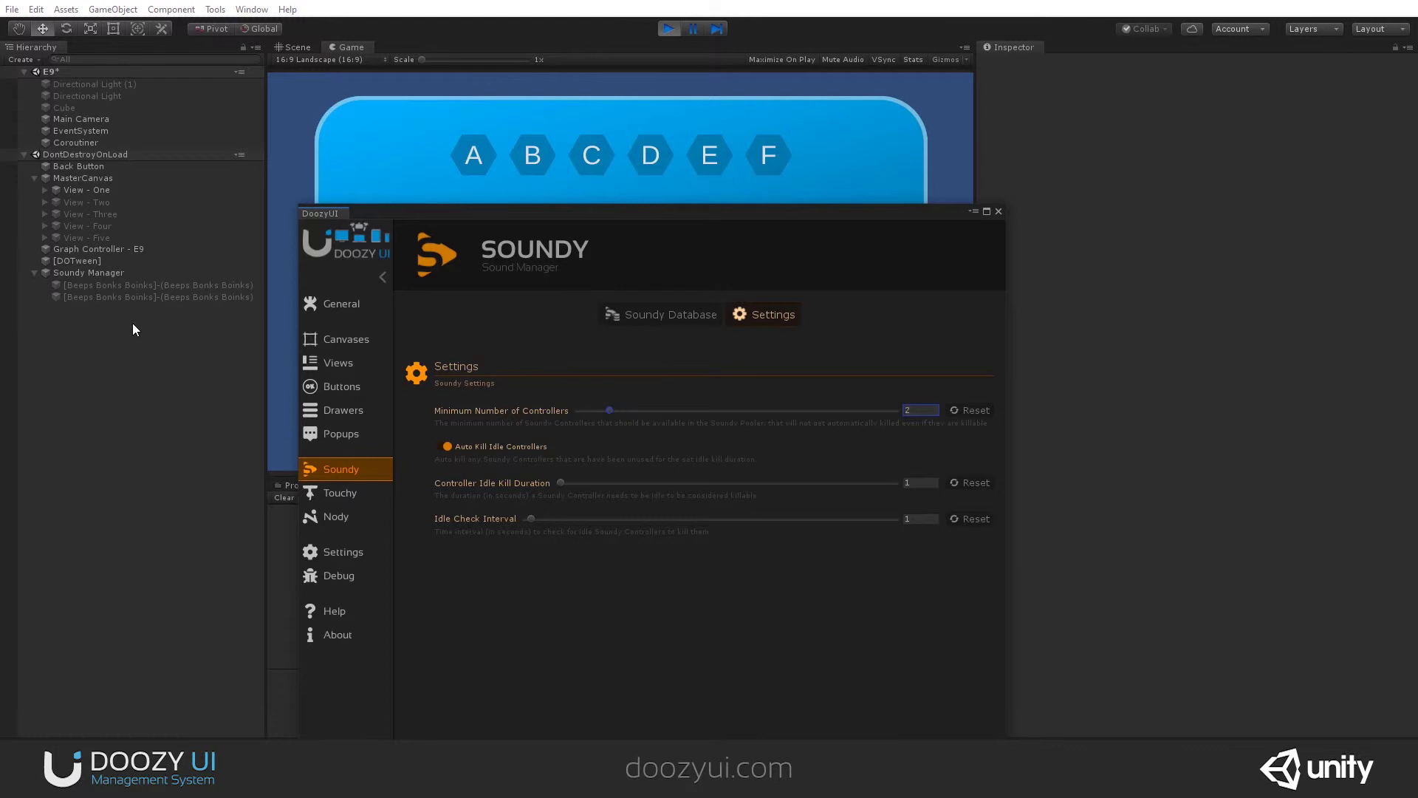
pyautogui.click(591, 155)
pyautogui.click(651, 157)
pyautogui.click(653, 153)
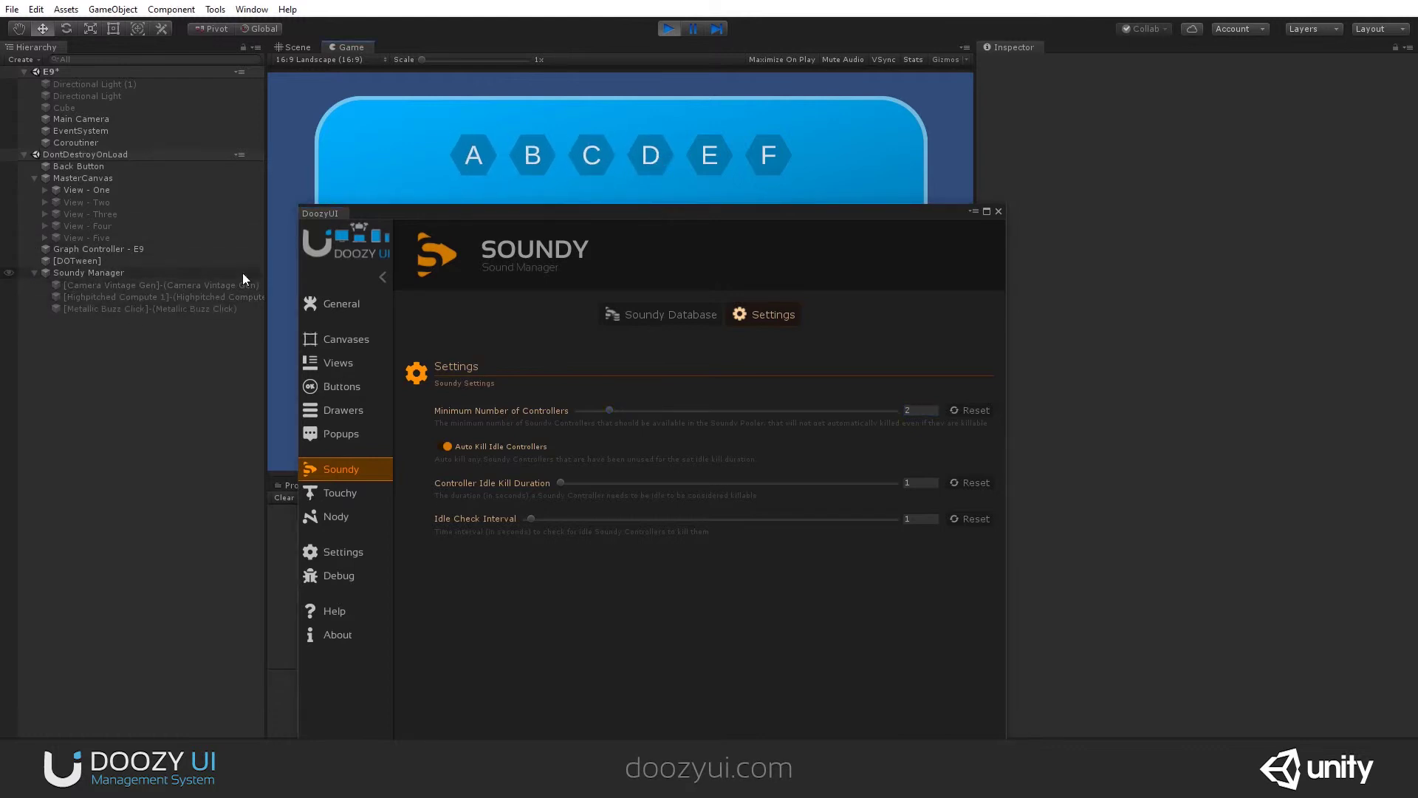
# - Inspect a spawned controller and Soundy Manager, then play the C, E and F button sounds
pyautogui.click(207, 288)
pyautogui.click(104, 276)
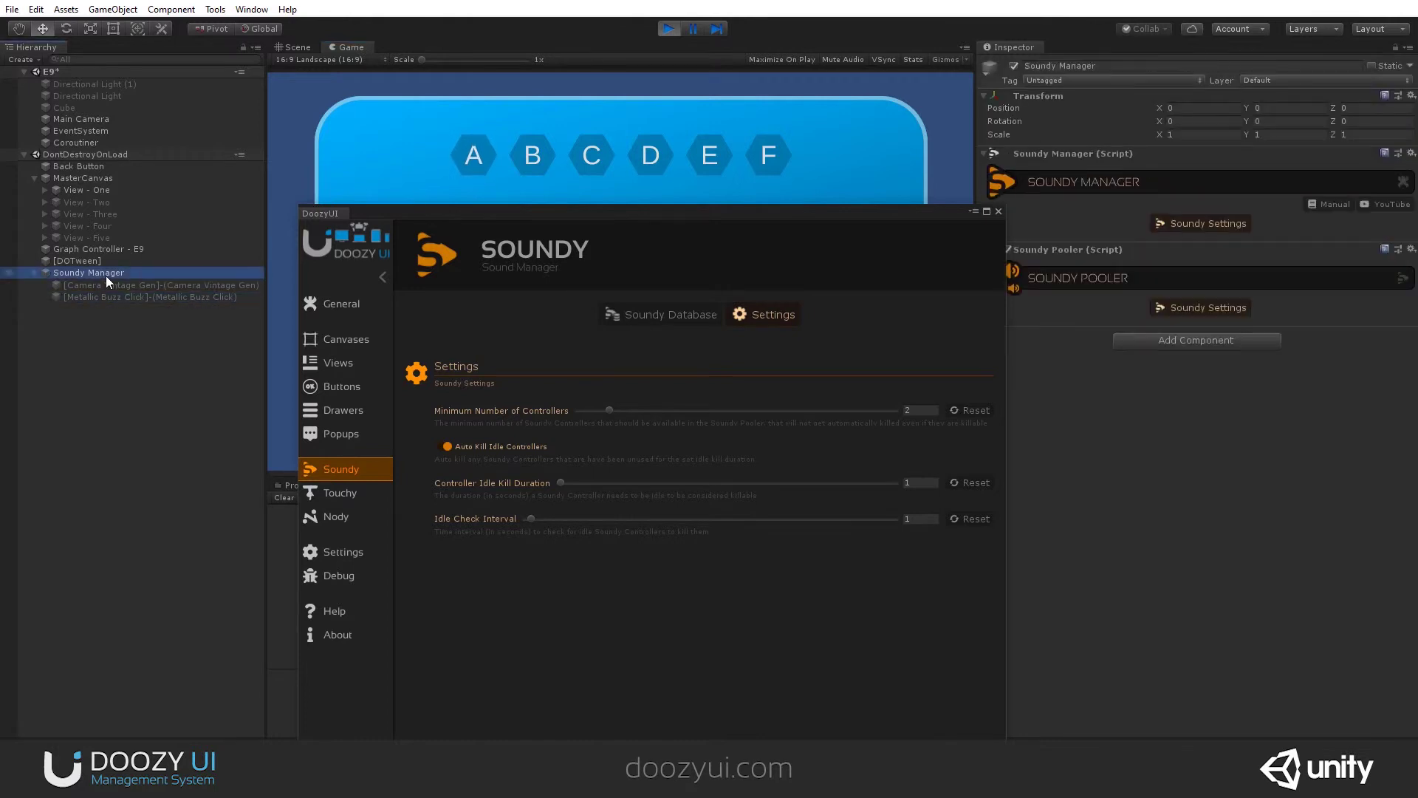
pyautogui.click(588, 152)
pyautogui.click(727, 153)
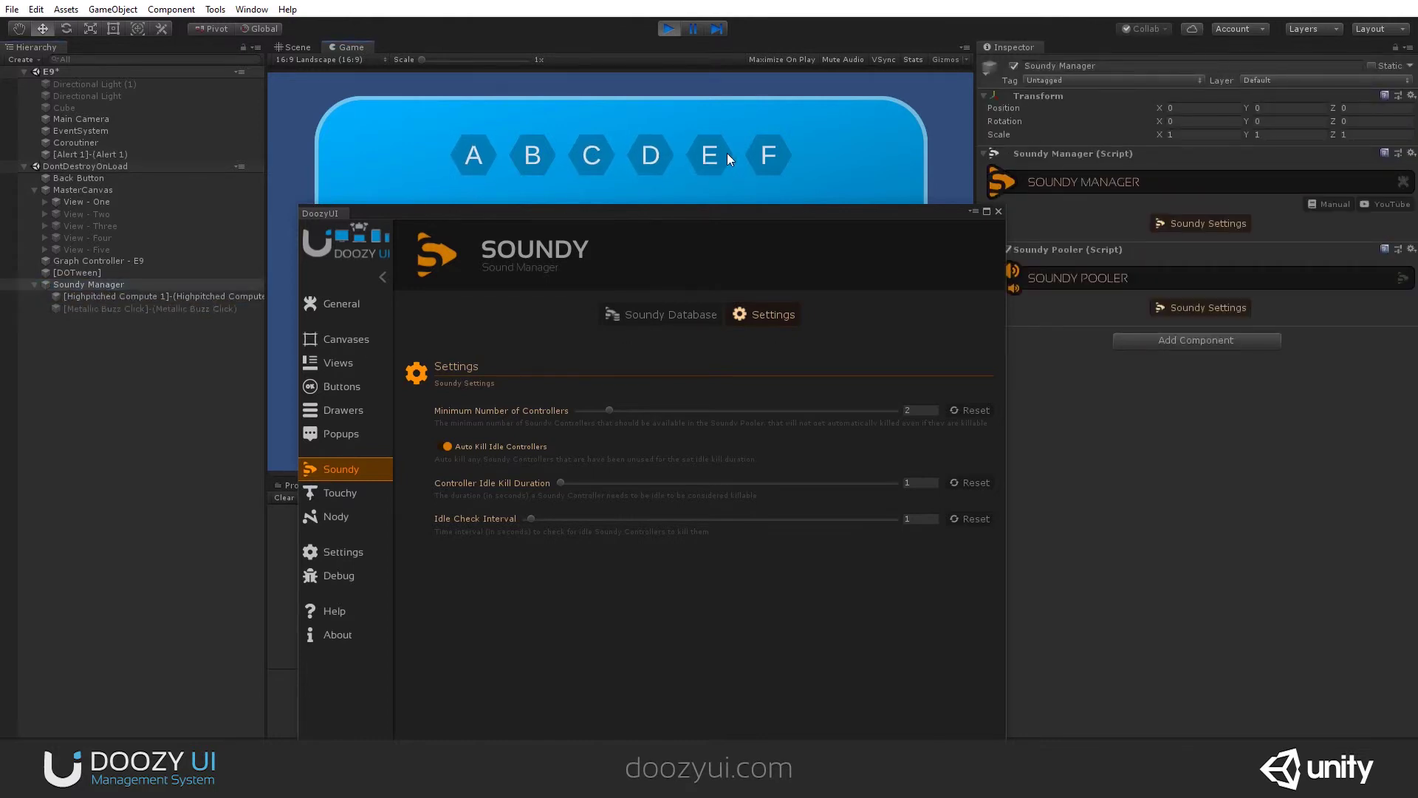
pyautogui.click(727, 155)
pyautogui.click(780, 160)
pyautogui.click(780, 161)
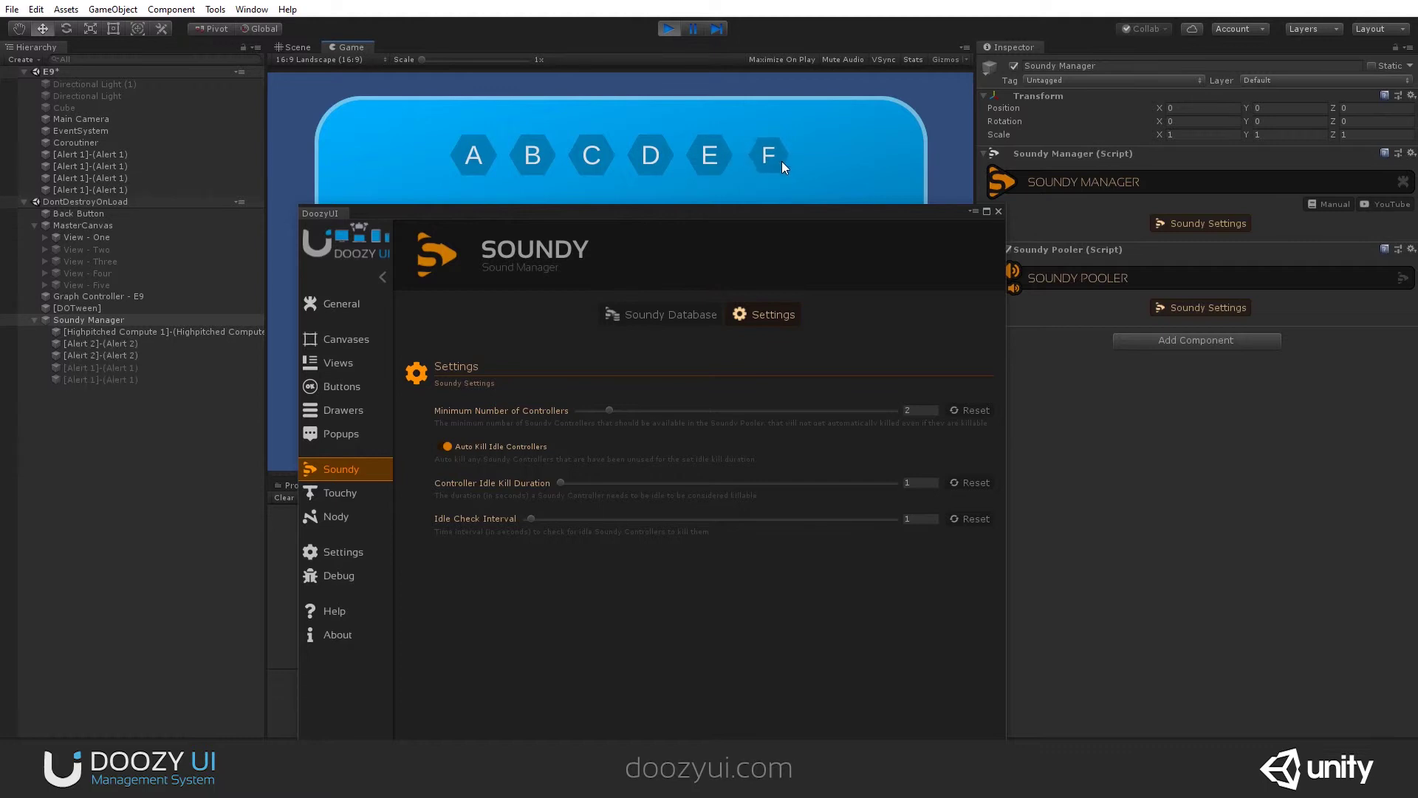
pyautogui.click(654, 170)
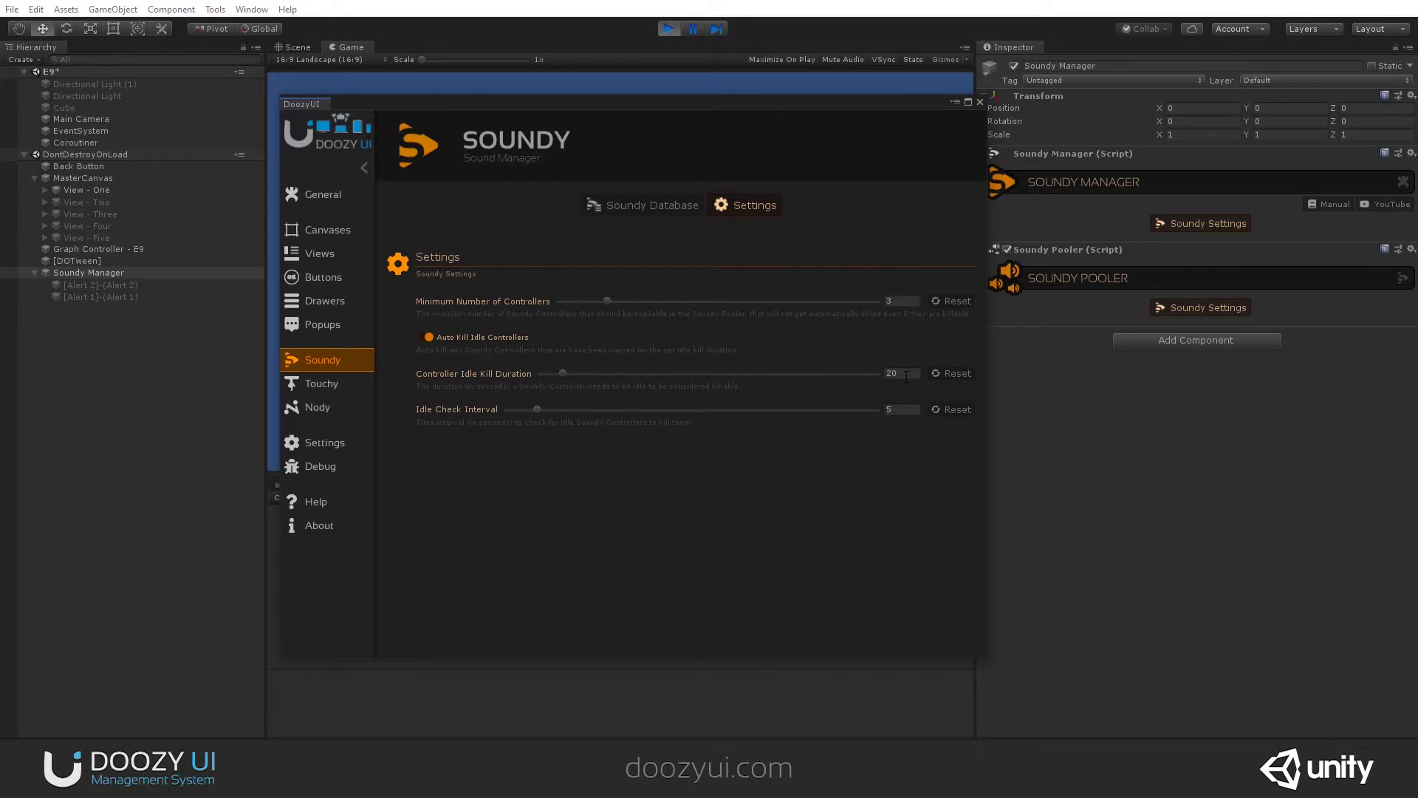
# - Drag the Soundy settings window down off the game's A–F buttons
pyautogui.moveTo(631, 117); pyautogui.dragTo(698, 324)
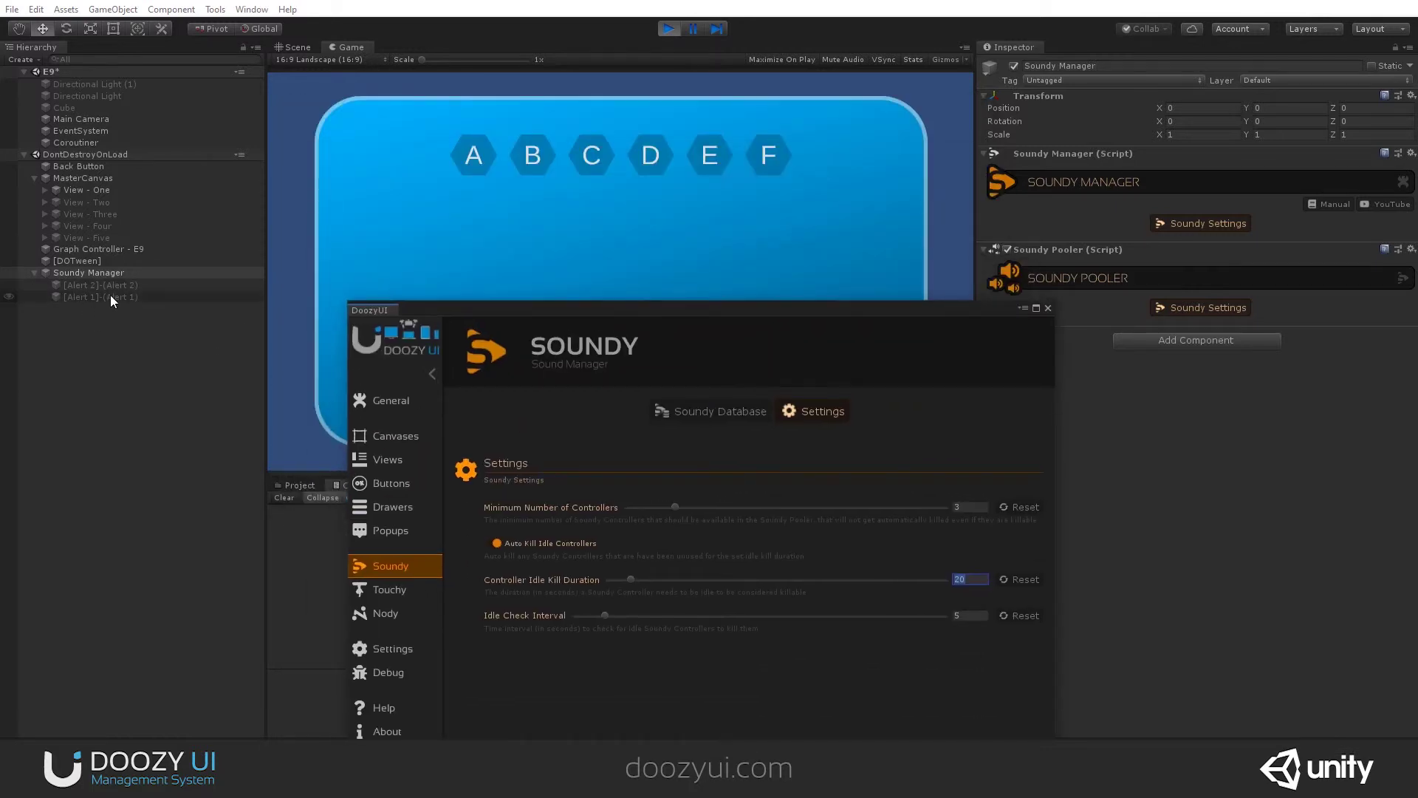
# - Select Alert 2, then play the B, C and D button sounds repeatedly
pyautogui.click(106, 285)
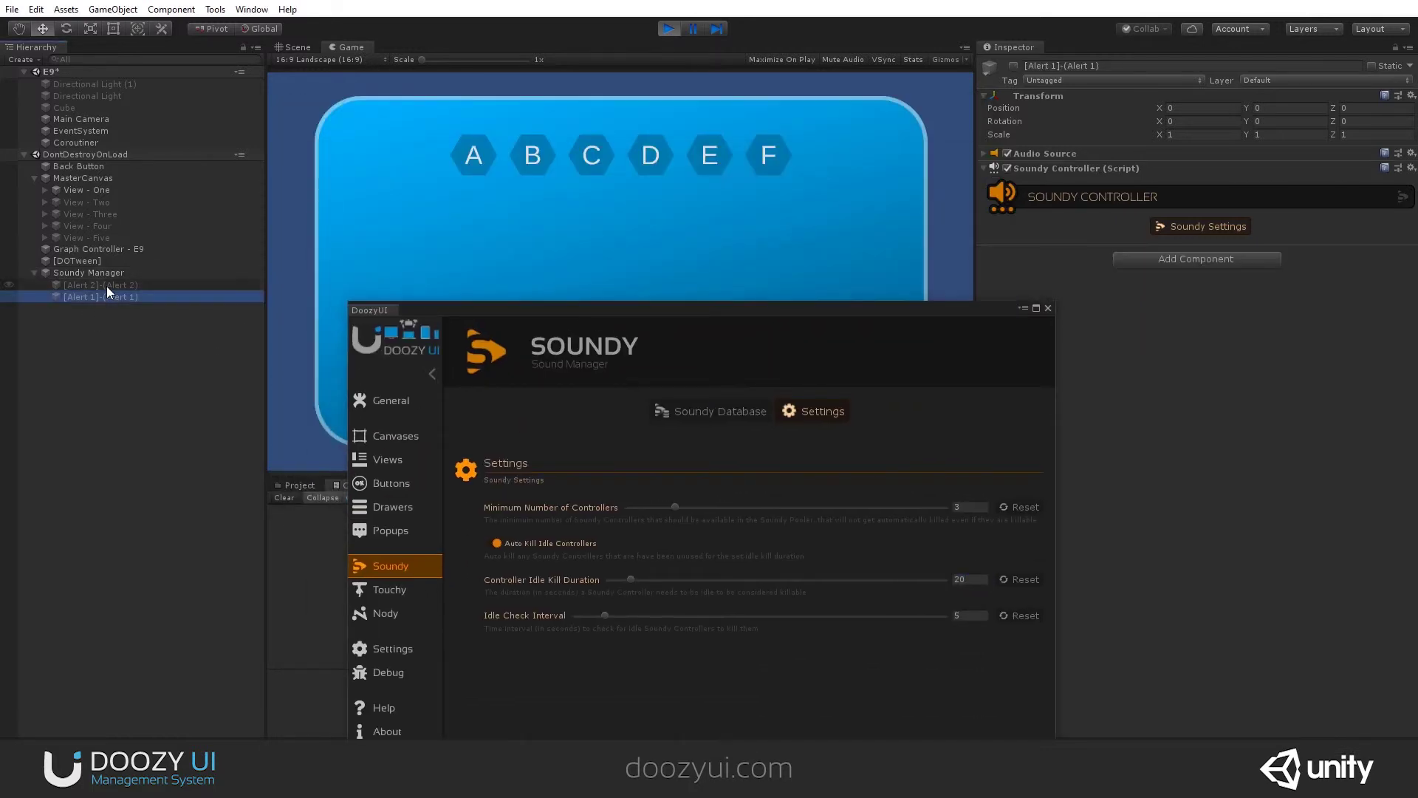
pyautogui.click(535, 157)
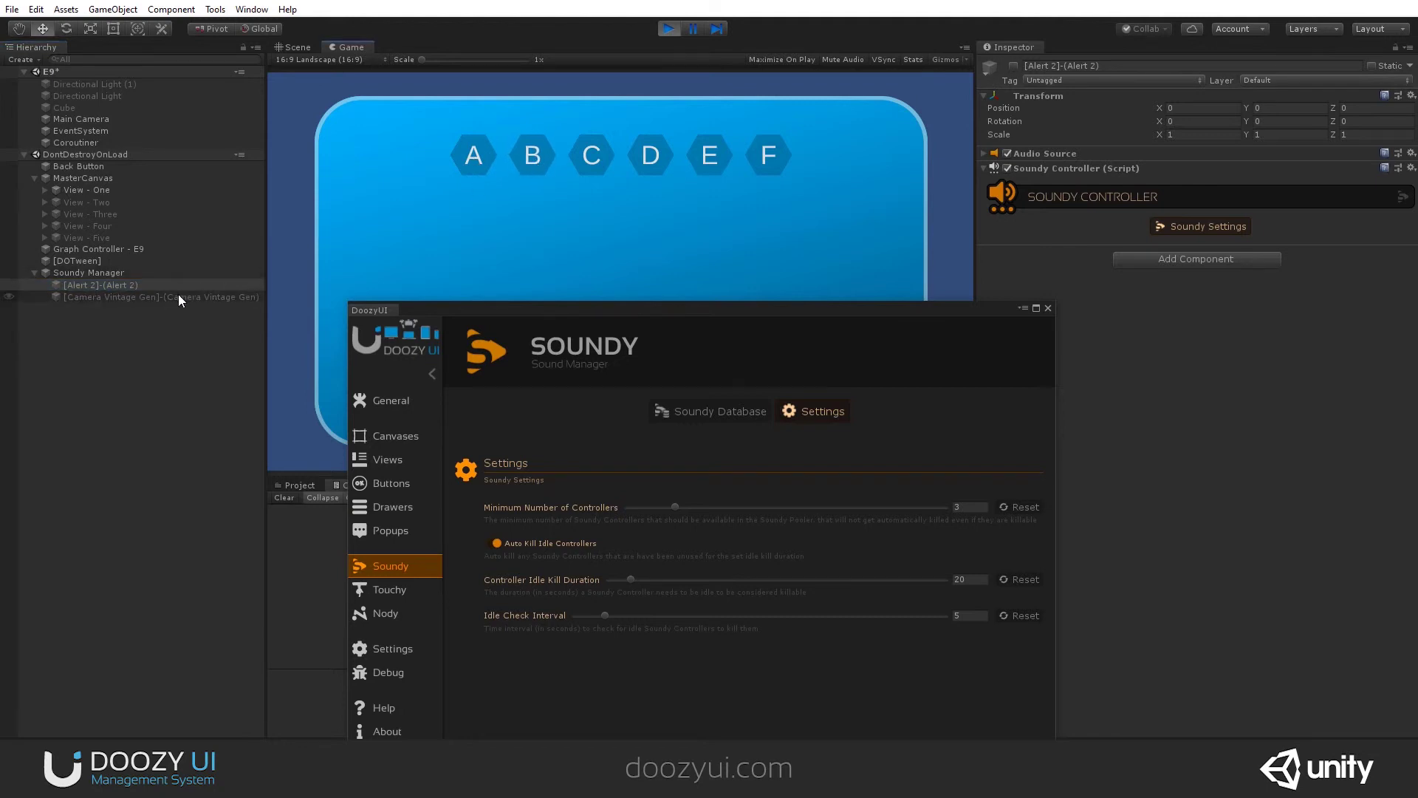
pyautogui.click(524, 154)
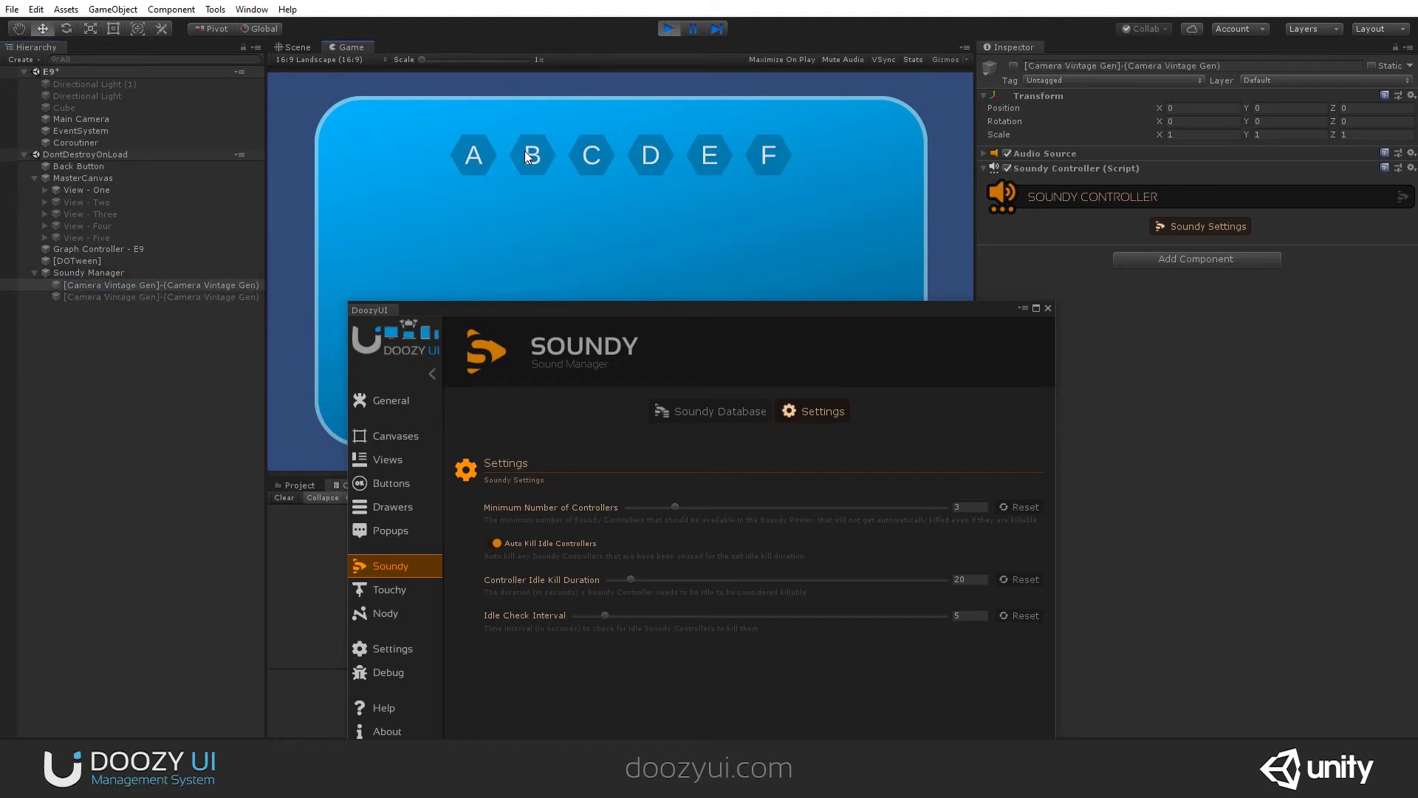
pyautogui.click(610, 154)
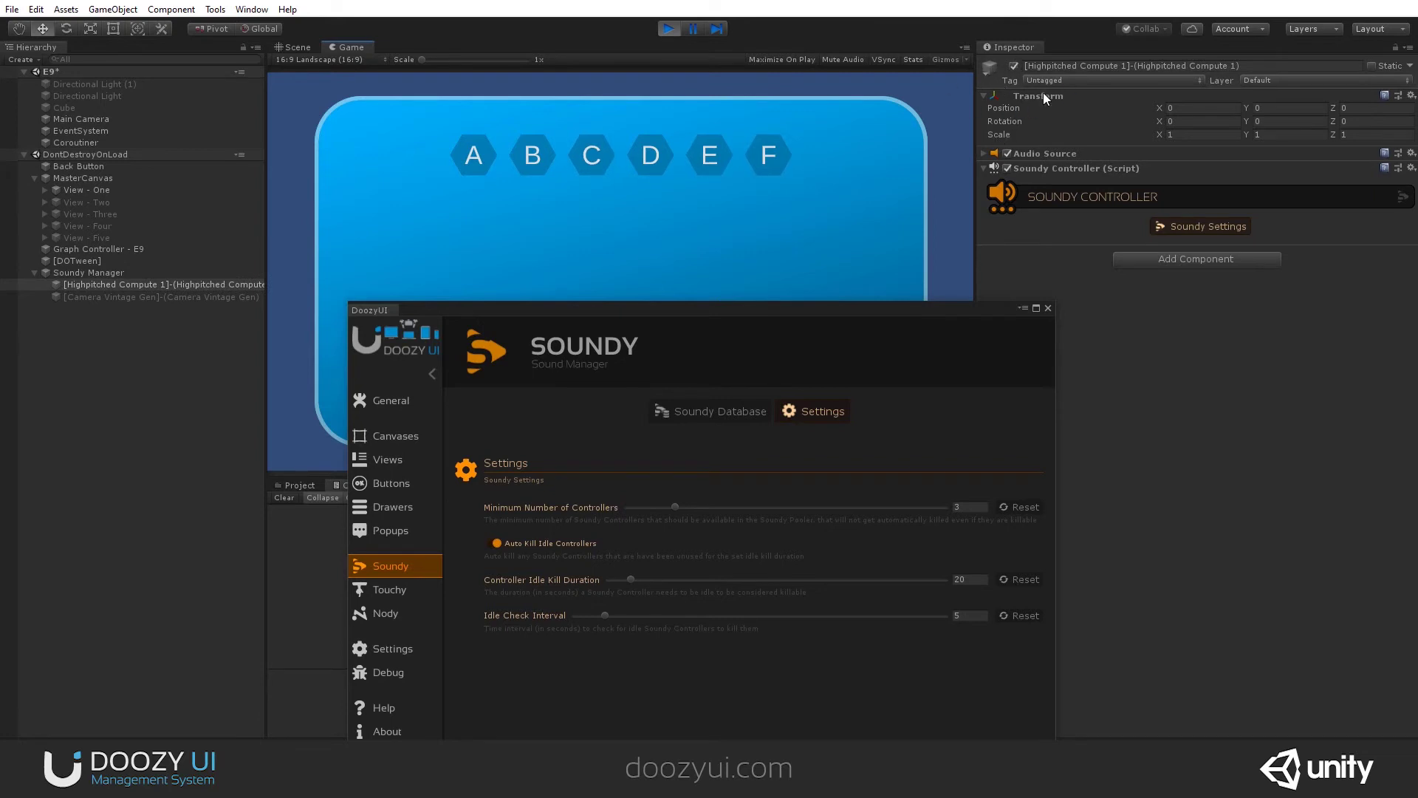
pyautogui.click(652, 157)
pyautogui.click(651, 156)
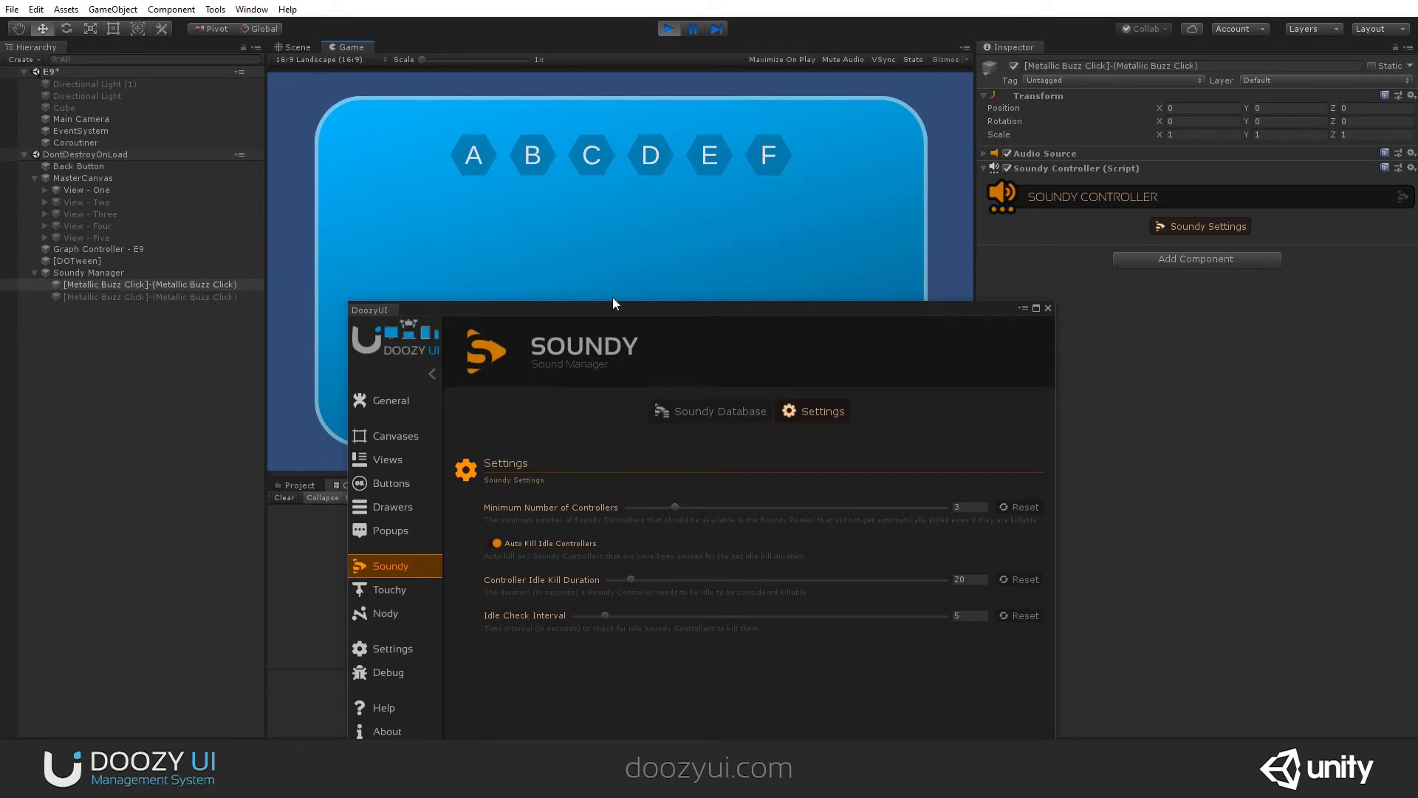
pyautogui.click(644, 148)
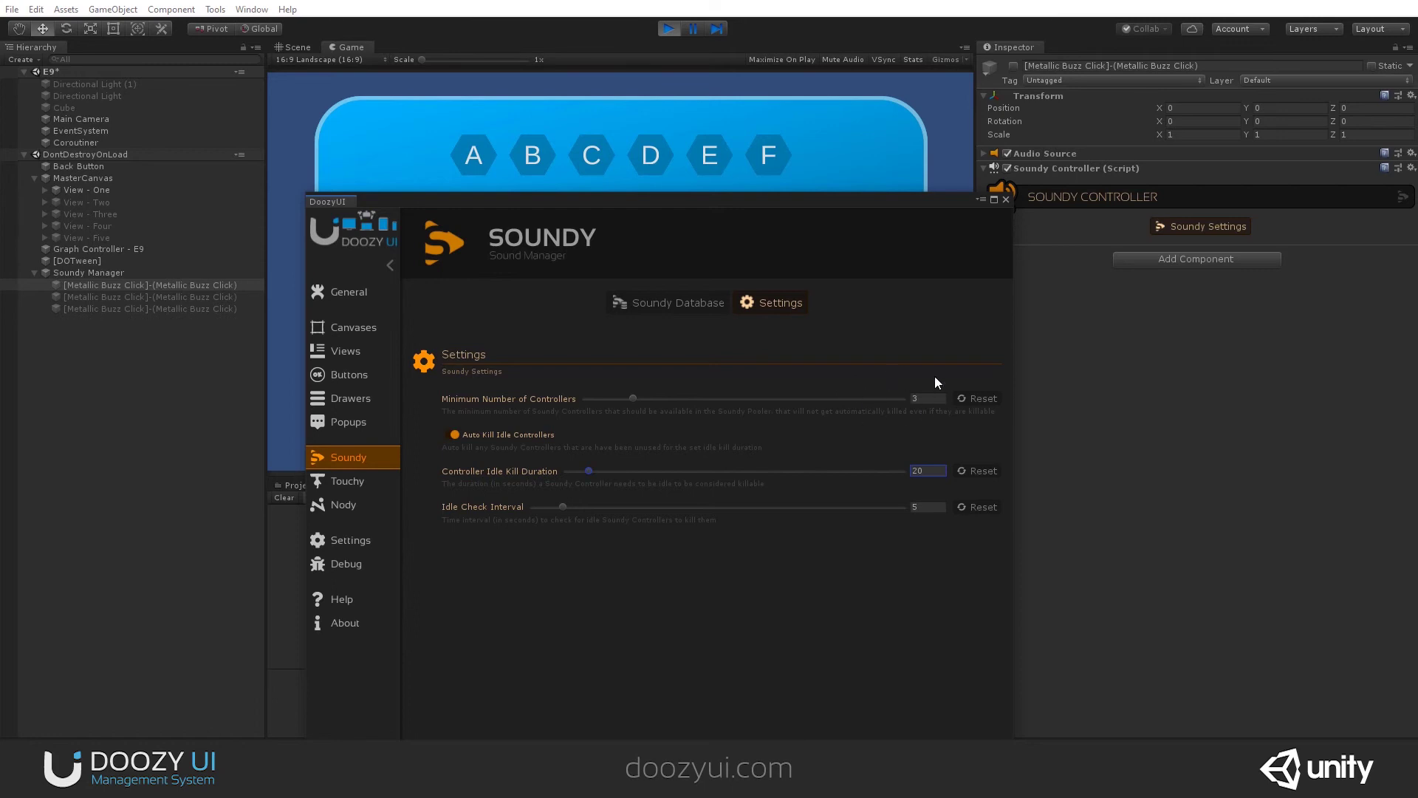
pyautogui.moveTo(488, 204); pyautogui.dragTo(459, 102)
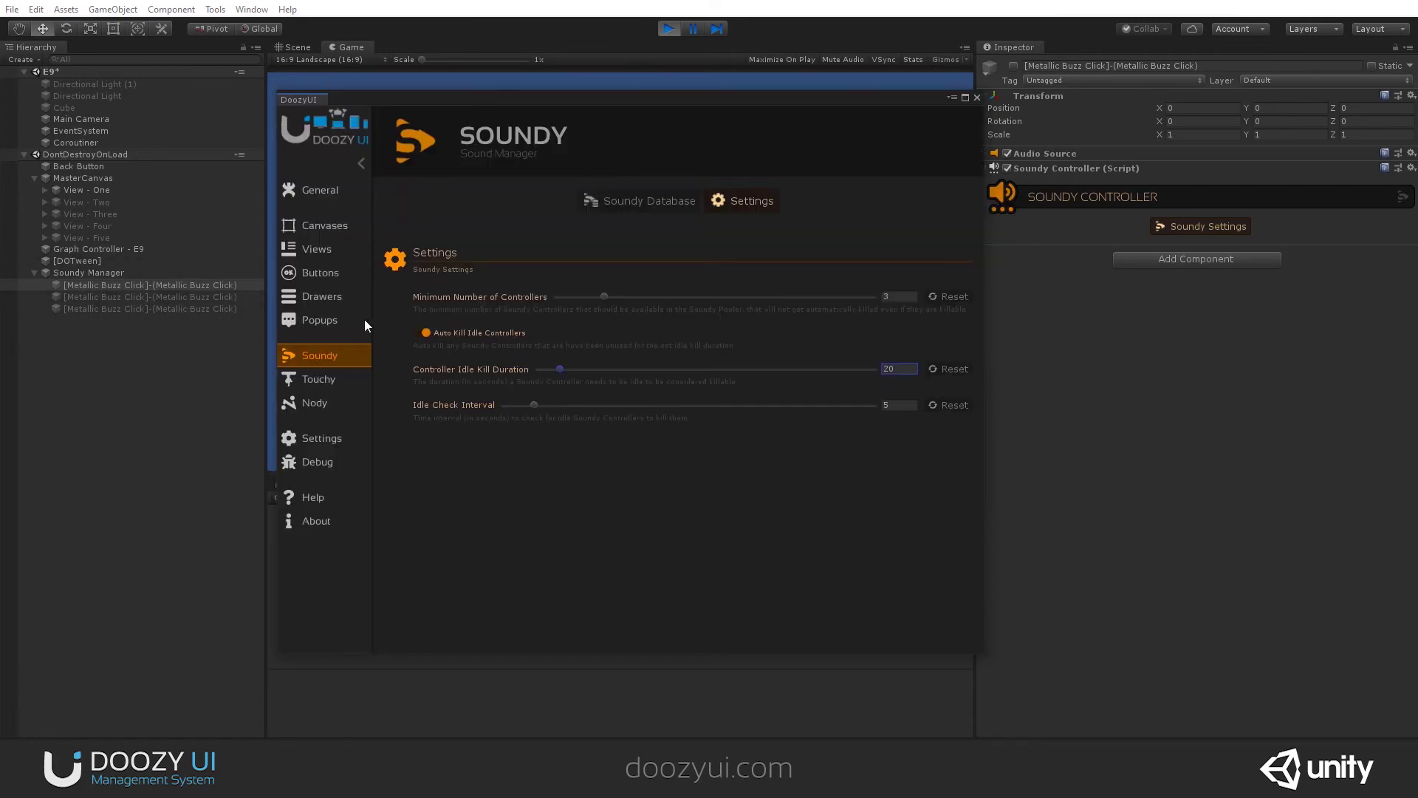
pyautogui.click(109, 272)
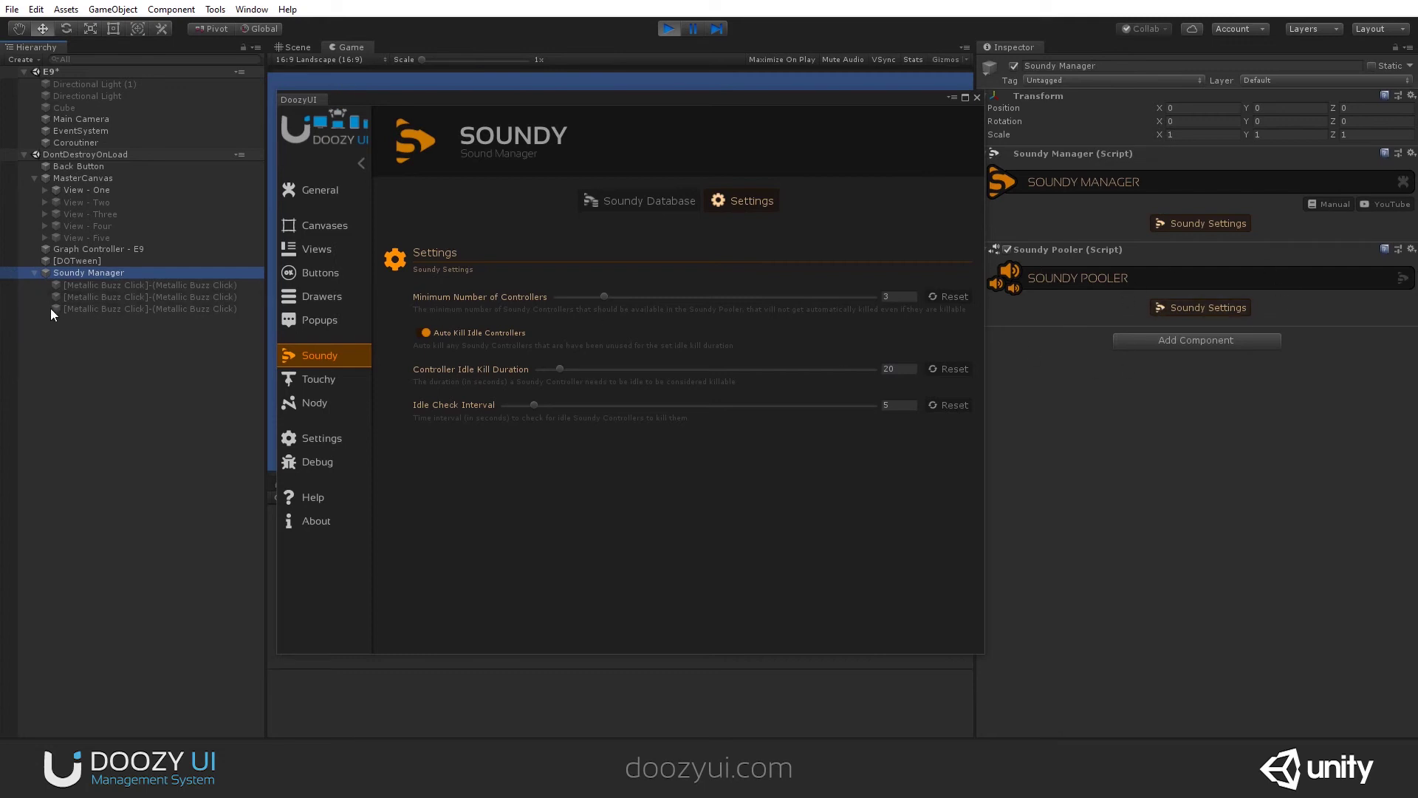
pyautogui.click(108, 296)
pyautogui.click(107, 306)
pyautogui.click(108, 294)
pyautogui.click(109, 285)
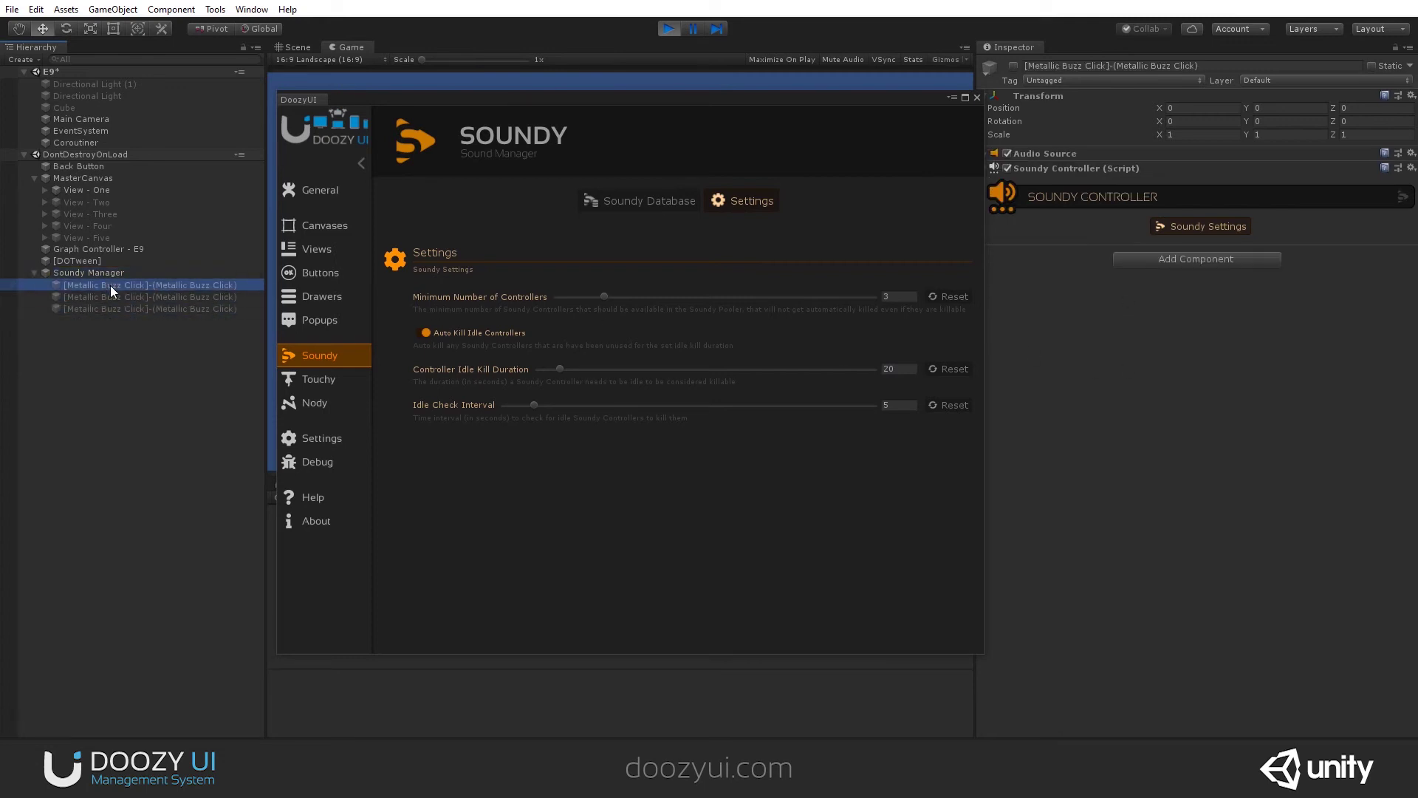
pyautogui.click(991, 151)
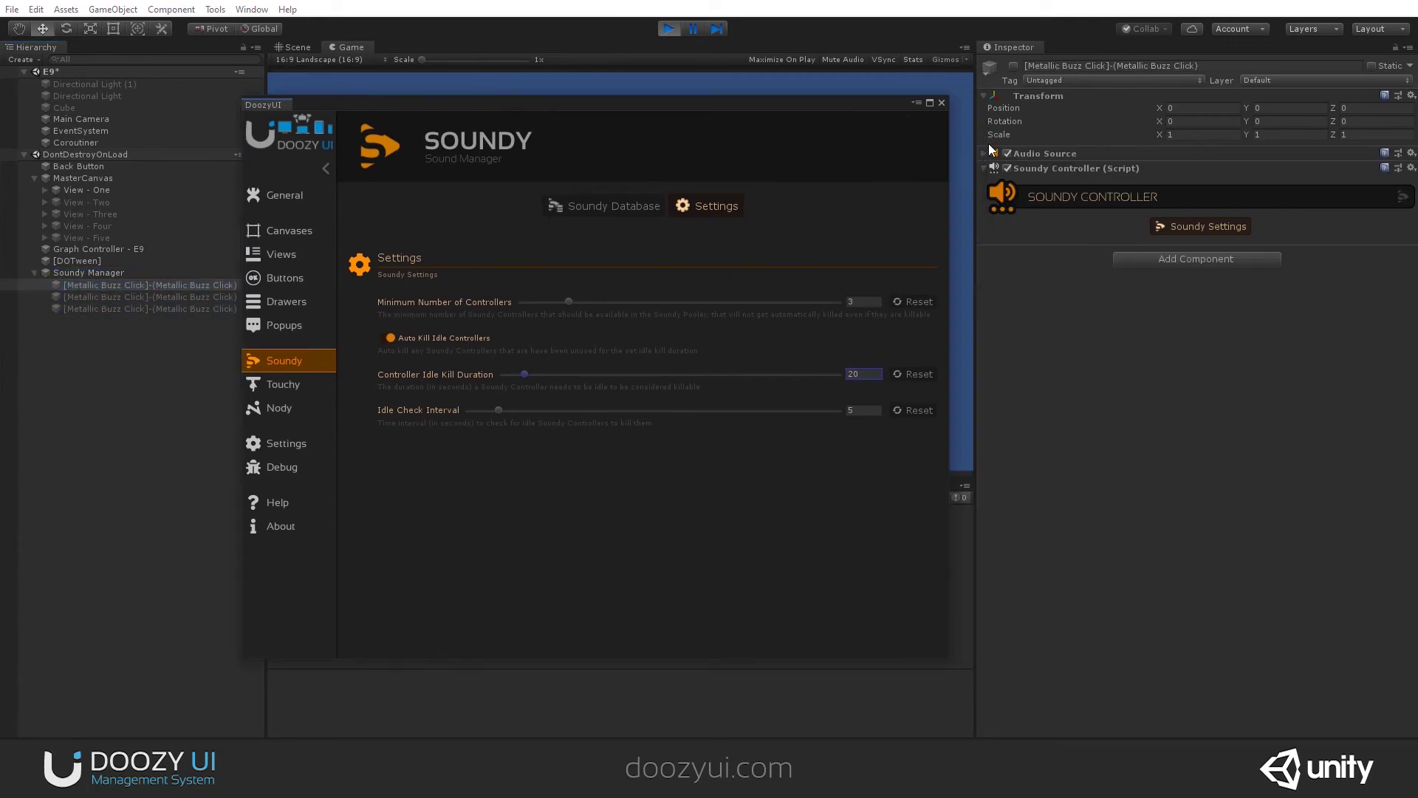
pyautogui.moveTo(651, 112); pyautogui.dragTo(682, 134)
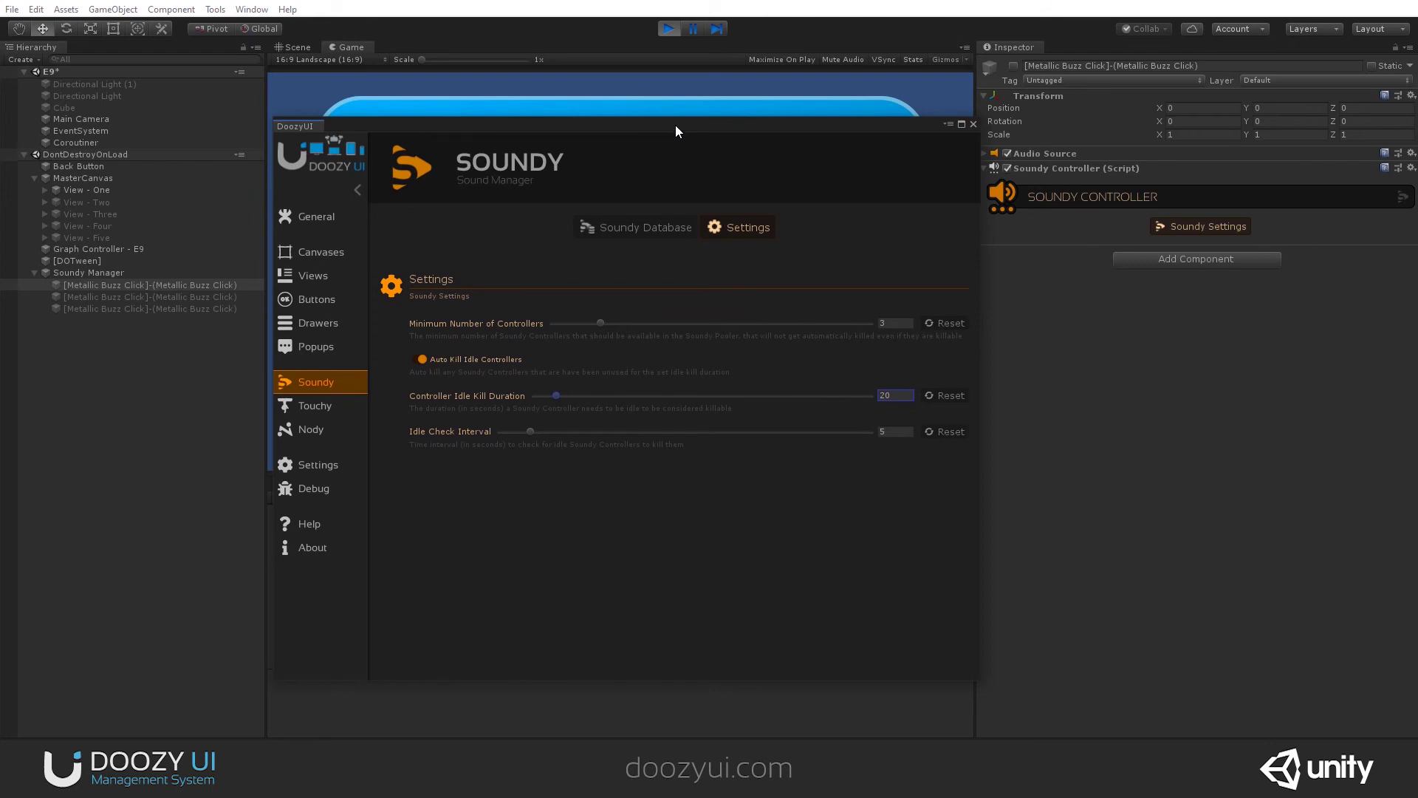
pyautogui.moveTo(675, 127)
pyautogui.mouseDown()
pyautogui.moveTo(676, 87)
pyautogui.moveTo(673, 103)
pyautogui.mouseUp()
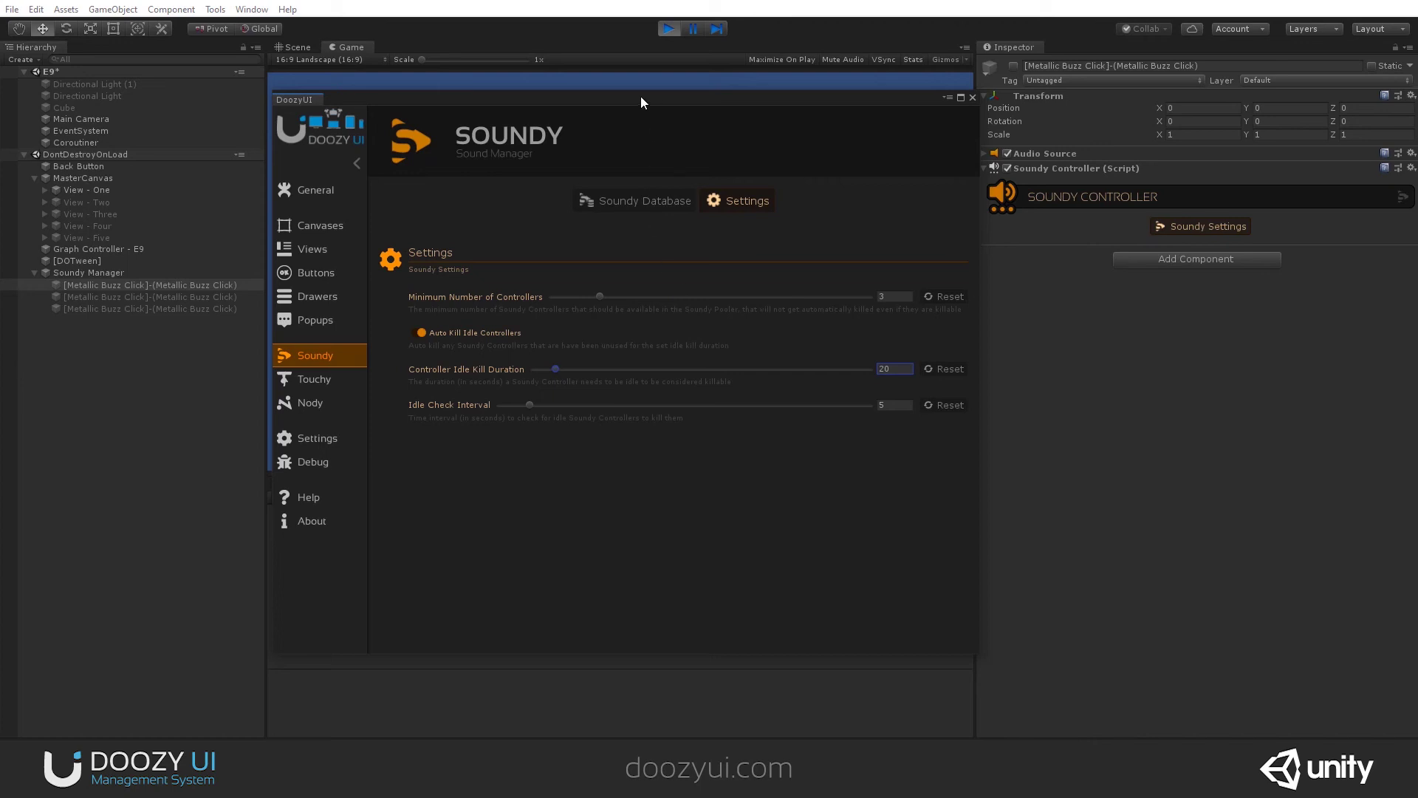
pyautogui.moveTo(641, 96)
pyautogui.mouseDown()
pyautogui.moveTo(629, 86)
pyautogui.moveTo(643, 99)
pyautogui.mouseUp()
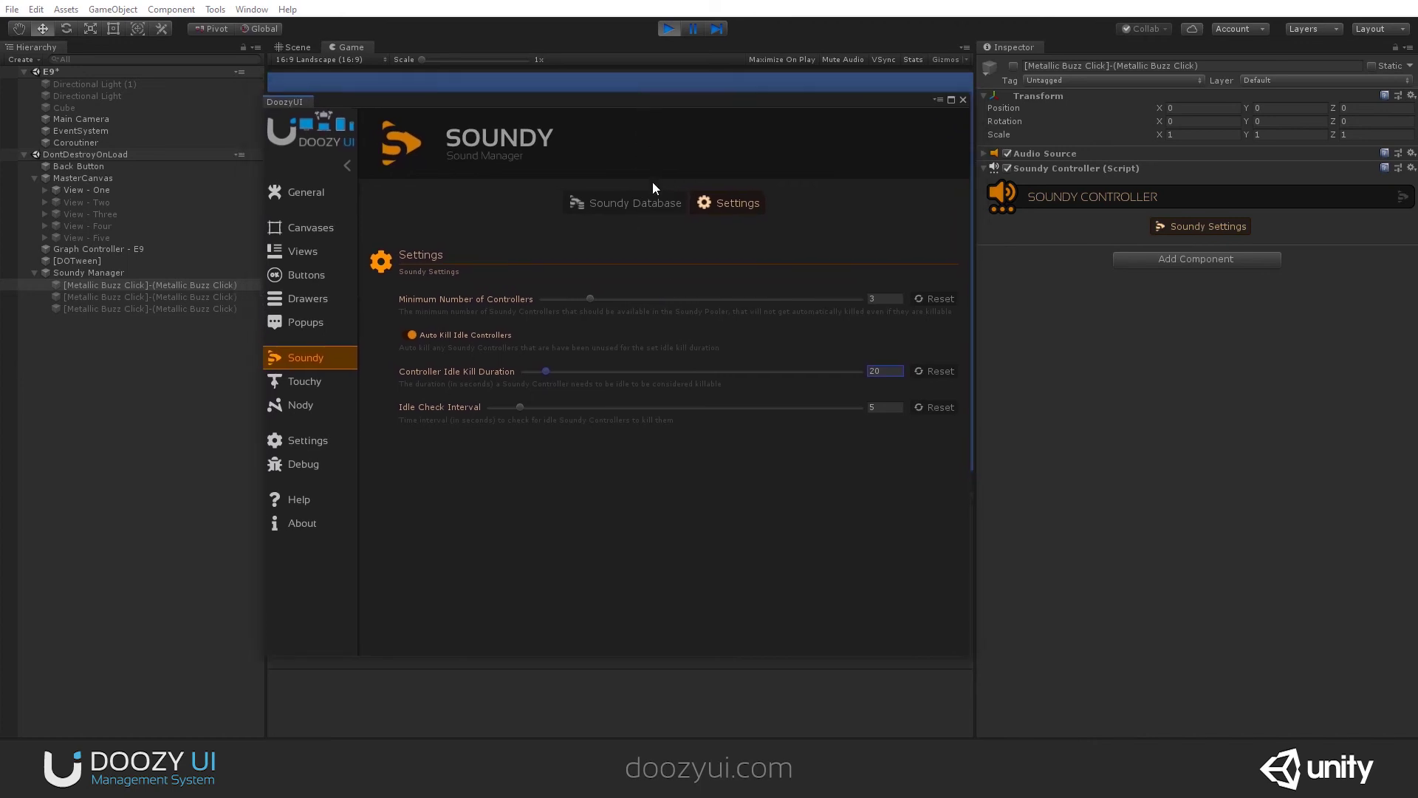